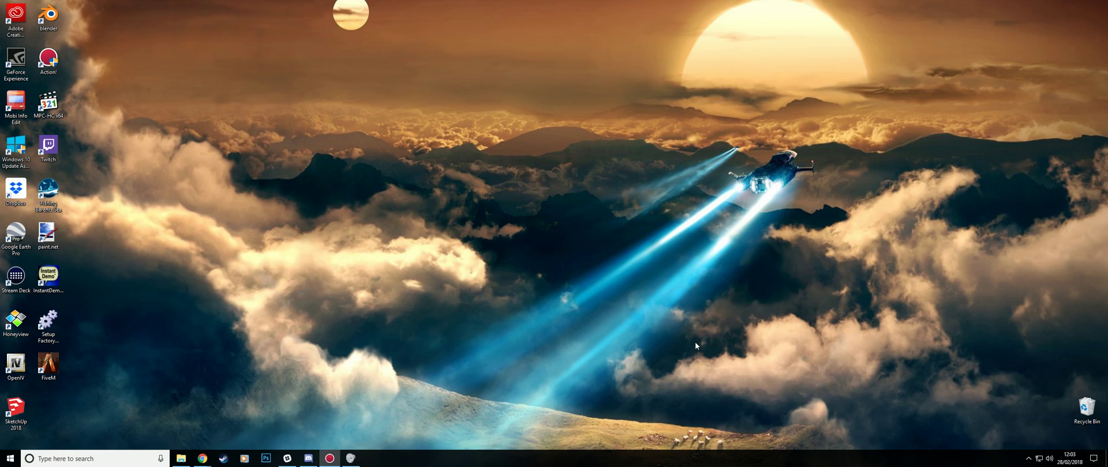
Focus the desktop before bringing up the Chrome window with the Gmail receipt
{"action": "left_click", "coordinate": [695, 341]}
{"action": "mouse_move", "coordinate": [187, 459]}
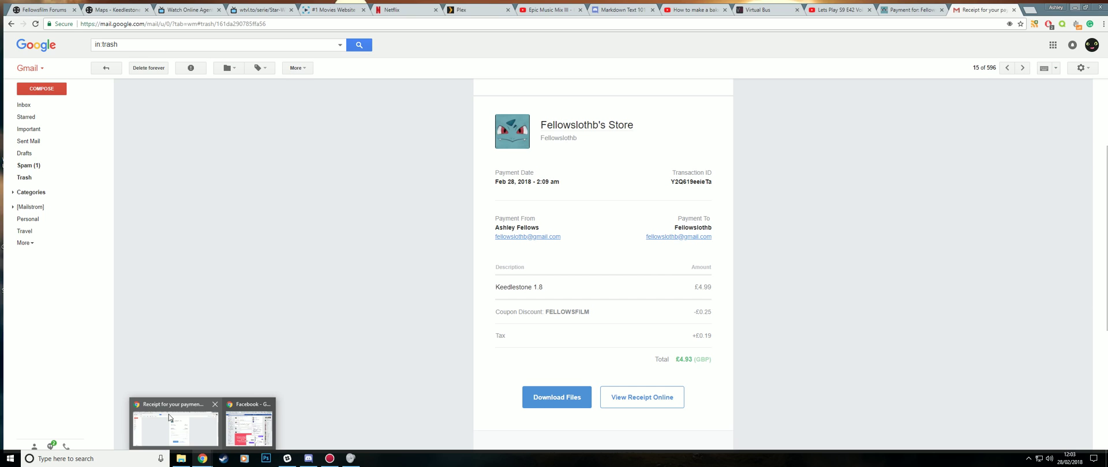
Go to the Fellowsfilm Forums tab and buy Keedlestone 1.8 for £4.99
{"action": "left_click", "coordinate": [173, 418]}
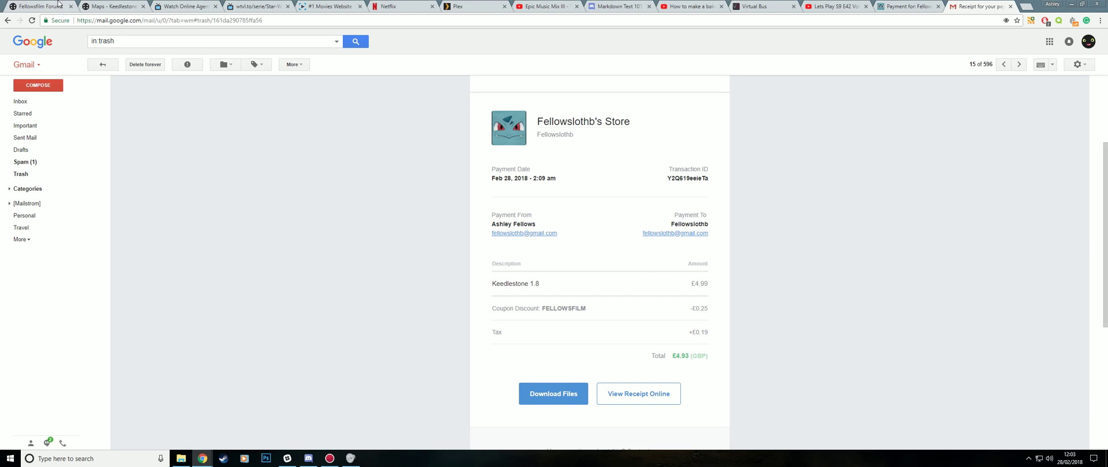
{"action": "left_click", "coordinate": [52, 6]}
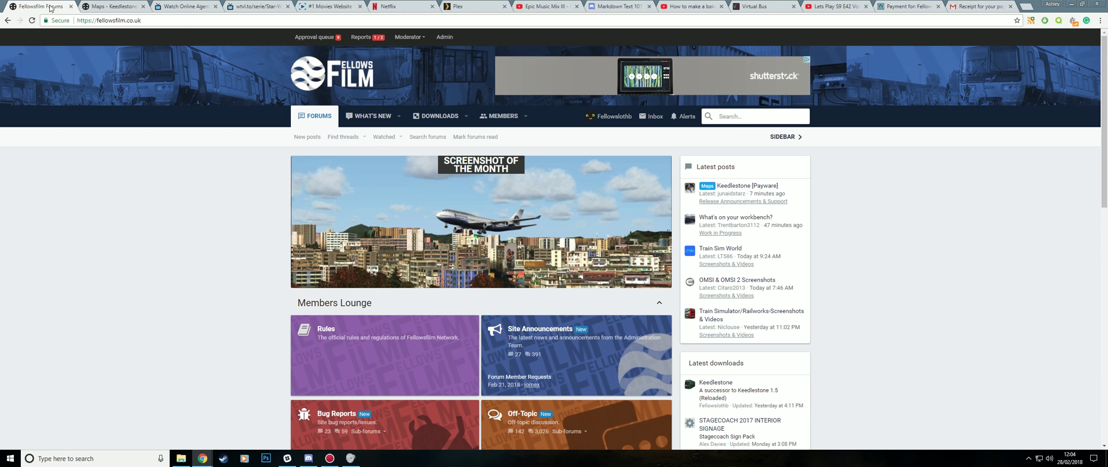
{"action": "left_click", "coordinate": [101, 6]}
{"action": "key", "text": "ctrl+shift+Tab"}
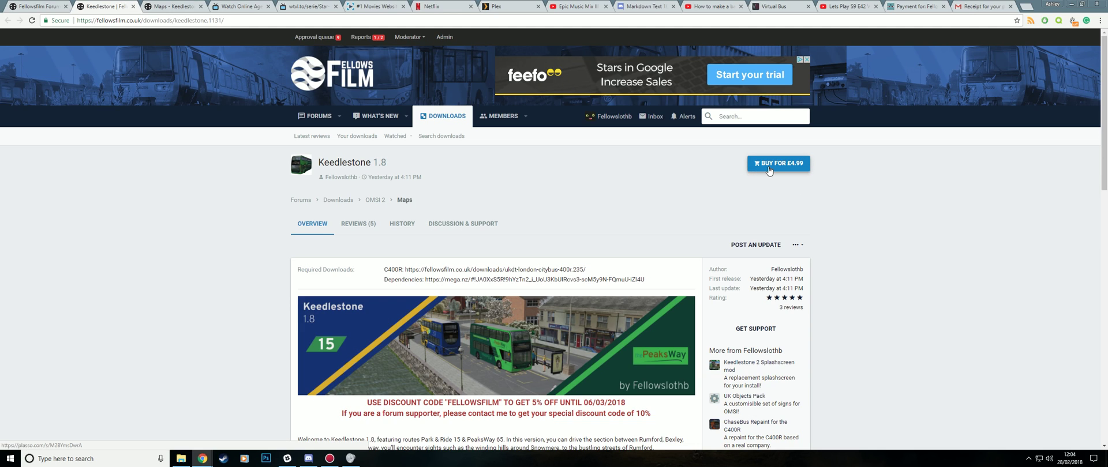
{"action": "left_click", "coordinate": [769, 169]}
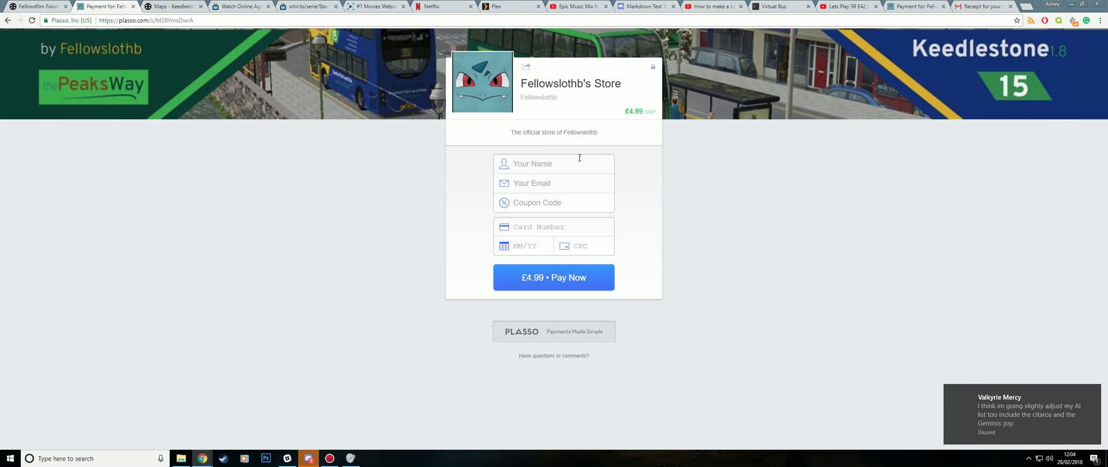
Clear the autofilled name and e-mail fields on the Plasso checkout
{"action": "left_click", "coordinate": [510, 164]}
{"action": "left_click", "coordinate": [570, 182]}
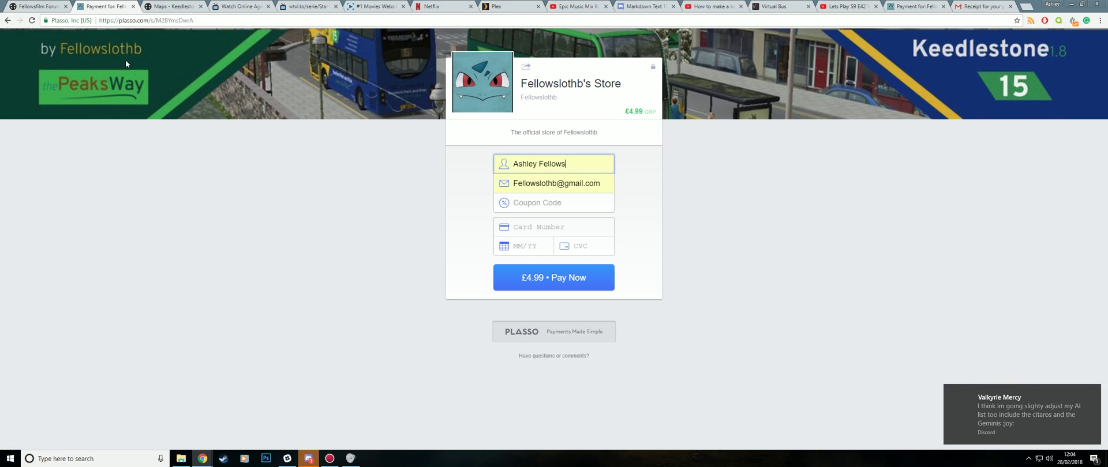
{"action": "key", "text": "ctrl+a"}
{"action": "key", "text": "BackSpace"}
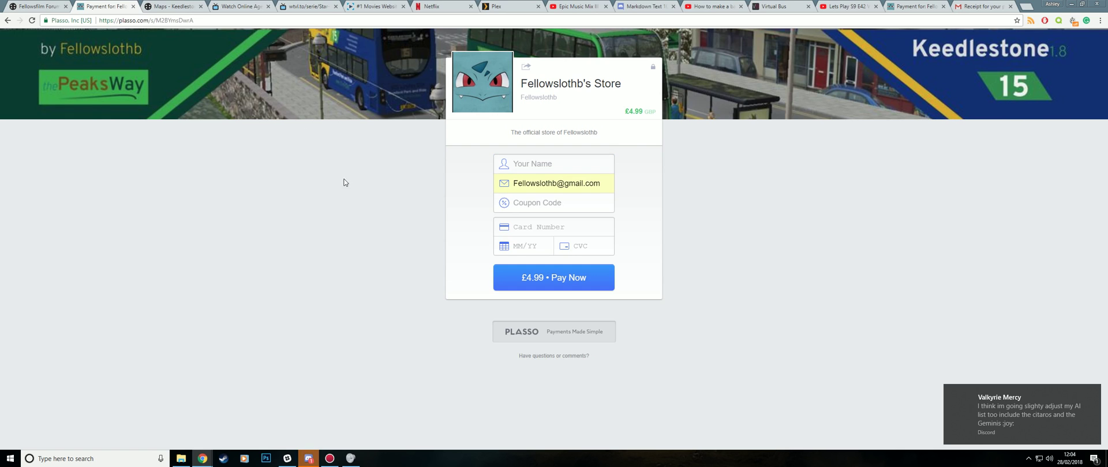
{"action": "left_click", "coordinate": [603, 185]}
{"action": "key", "text": "ctrl+a"}
{"action": "key", "text": "BackSpace"}
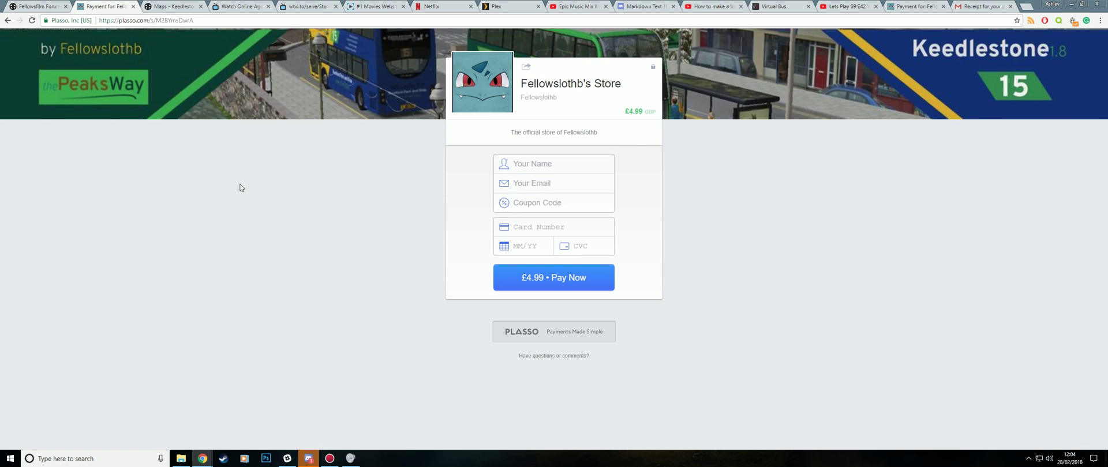
Apply coupon code 'fellowsfilm' to bring the total down to £4.93
{"action": "left_click", "coordinate": [541, 203]}
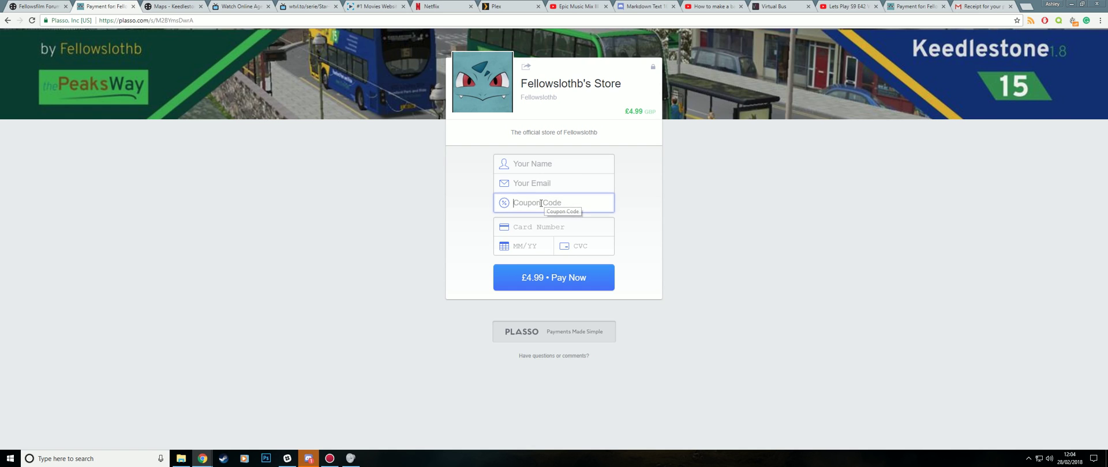
{"action": "type", "text": "fellows"}
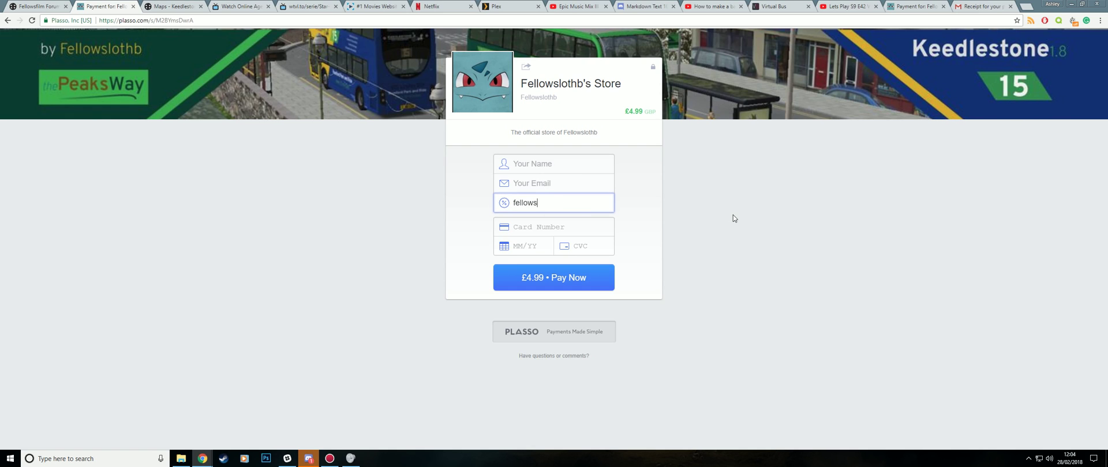
{"action": "type", "text": "film"}
{"action": "left_click", "coordinate": [733, 218]}
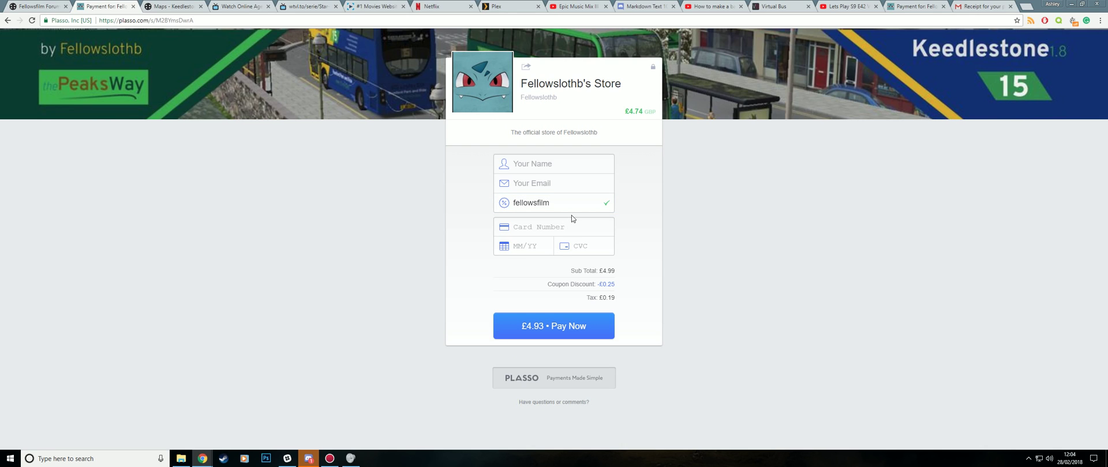
Check the current date and time, then return to the Fellowsfilm Forums tab
{"action": "left_click", "coordinate": [1070, 458]}
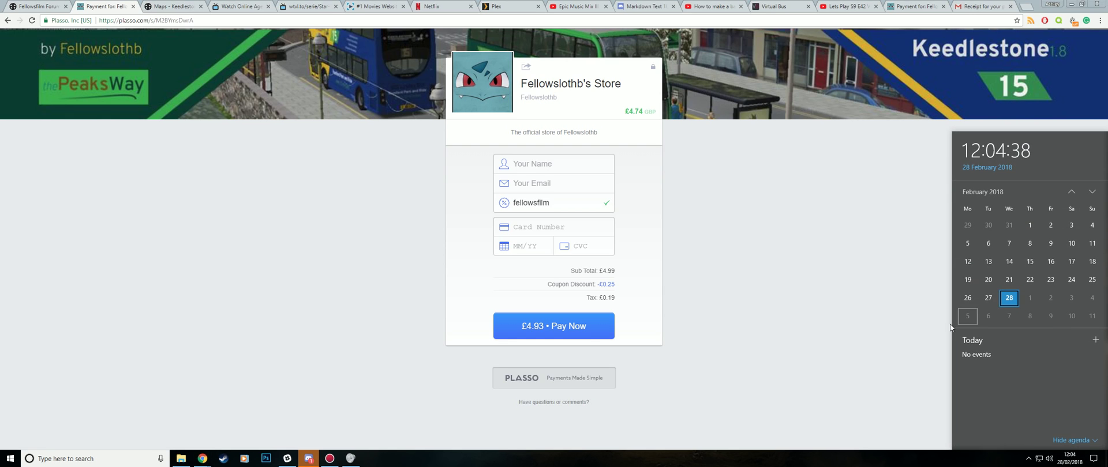
{"action": "left_click", "coordinate": [895, 346]}
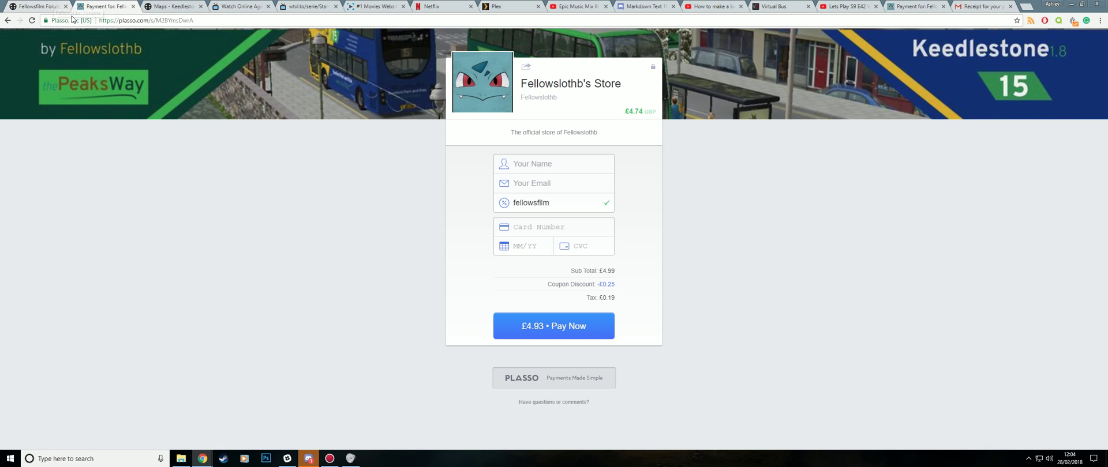
{"action": "left_click", "coordinate": [45, 6]}
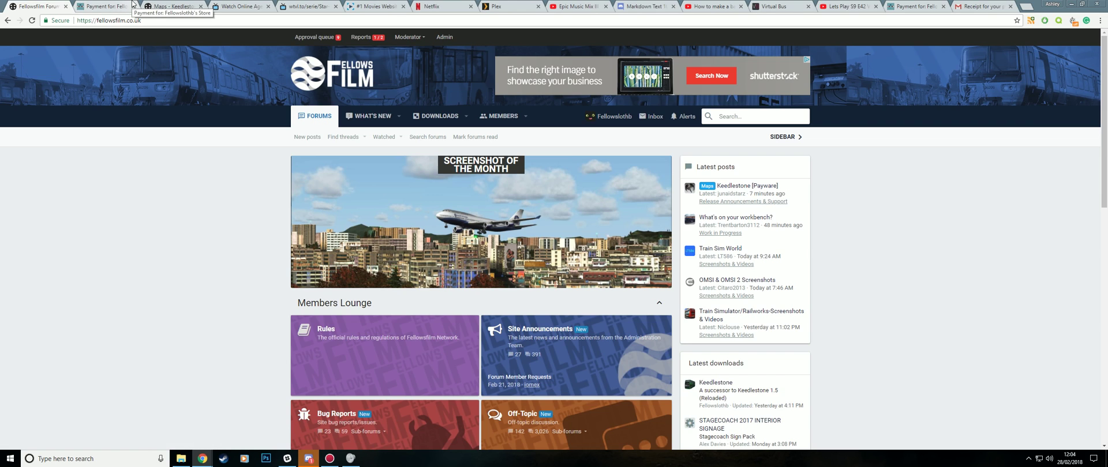
Close the Plasso payment tab and show the Gmail receipt for the £4.93 purchase
{"action": "left_click", "coordinate": [130, 5]}
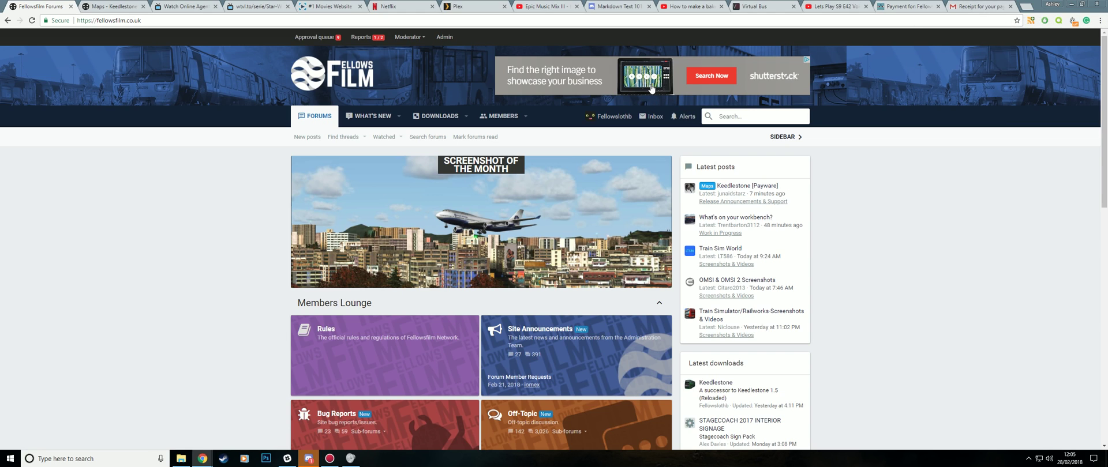
{"action": "left_click", "coordinate": [962, 5]}
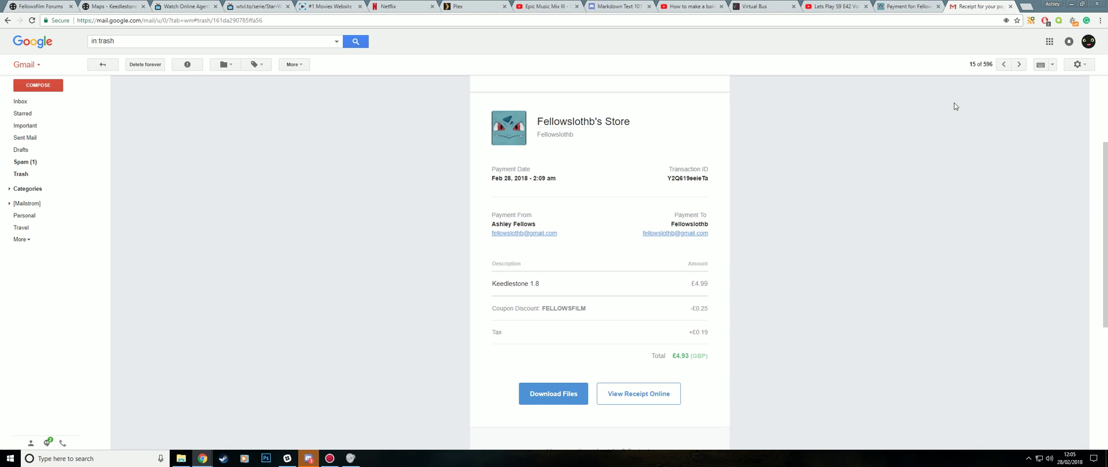
Open the Keedlestone download page from Latest downloads in a new tab
{"action": "left_click", "coordinate": [92, 4]}
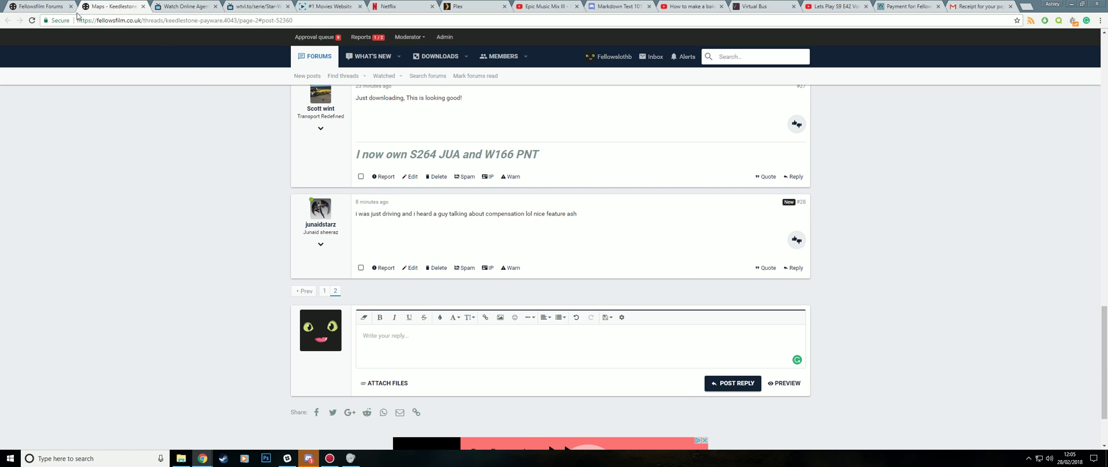
{"action": "left_click", "coordinate": [52, 7]}
{"action": "middle_click", "coordinate": [719, 385]}
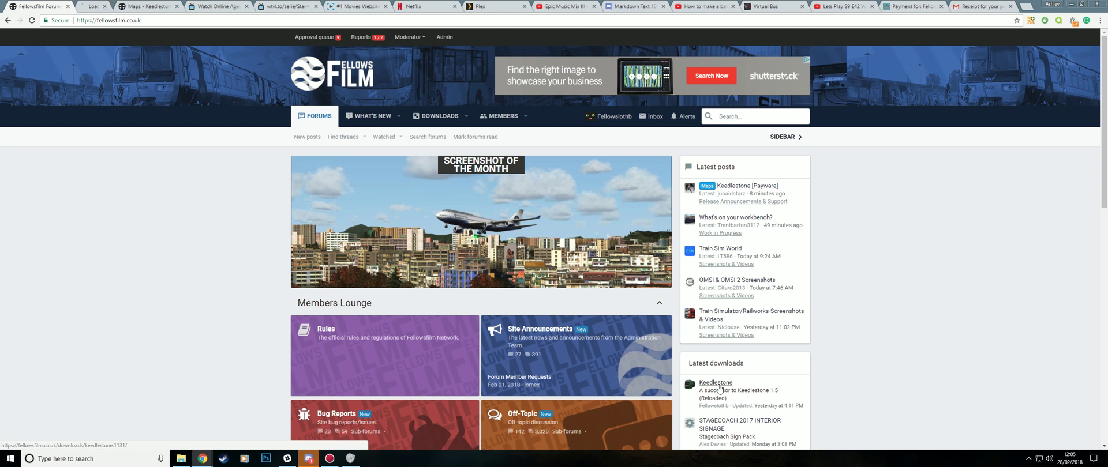
{"action": "key", "text": "ctrl+Tab"}
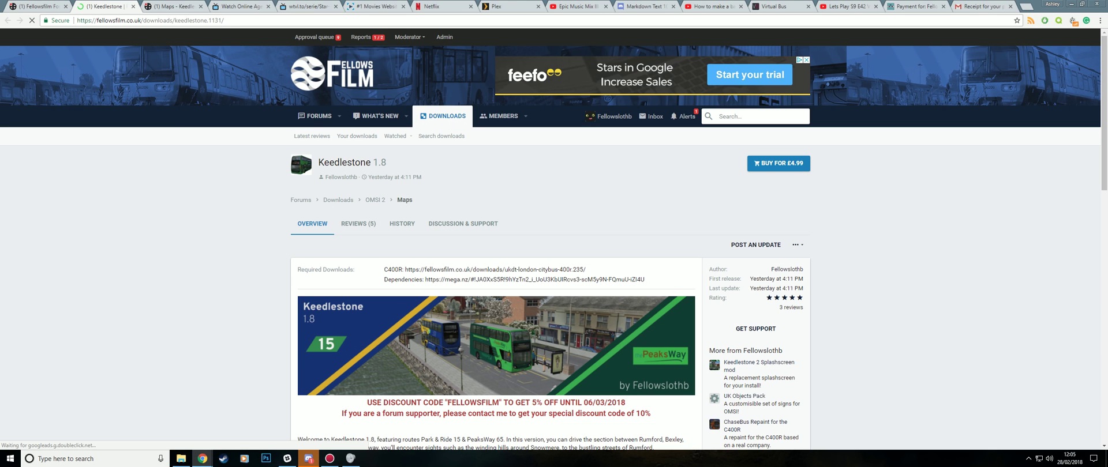
Inspect the Required Downloads links for the C400R and mega.nz Dependencies, then minimise Chrome
{"action": "triple_click", "coordinate": [431, 281]}
{"action": "left_click_drag", "start_coordinate": [425, 257], "coordinate": [460, 263]}
{"action": "left_click", "coordinate": [369, 263]}
{"action": "scroll", "coordinate": [398, 230], "scroll_direction": "down", "scroll_amount": 2}
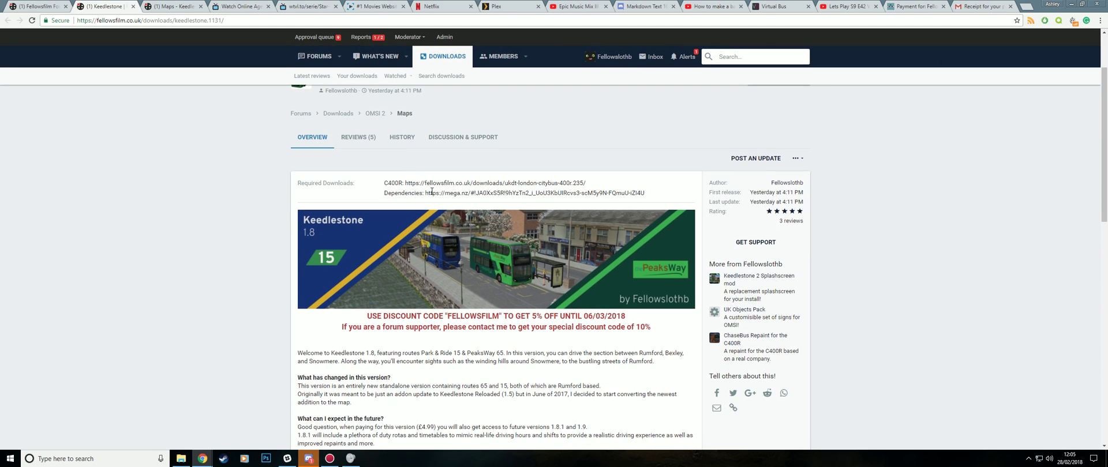
{"action": "left_click_drag", "start_coordinate": [427, 193], "coordinate": [647, 198]}
{"action": "left_click", "coordinate": [638, 196]}
{"action": "left_click", "coordinate": [1071, 3]}
Open the Keedlestone 1.8 Release ZIP, confirm Map files.exe and Readme.pdf, and close WinRAR
{"action": "left_click", "coordinate": [181, 459]}
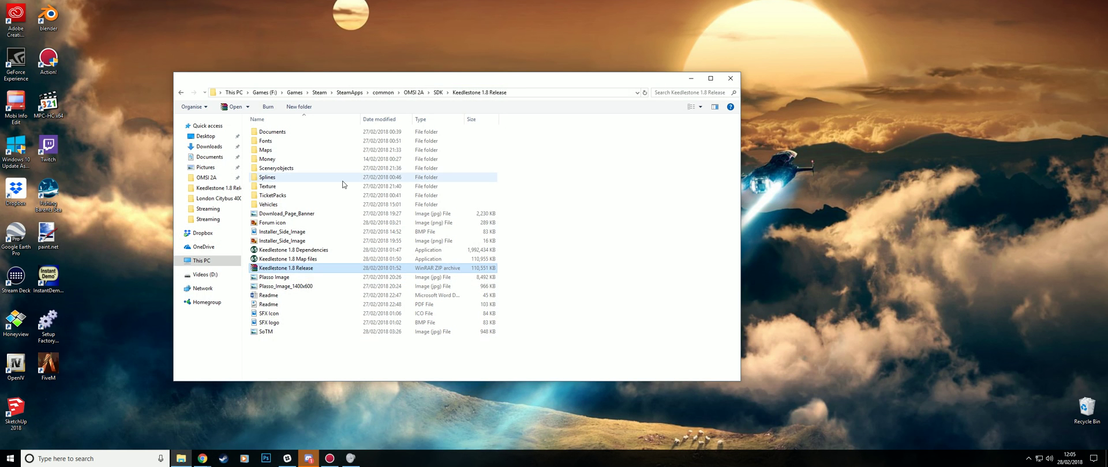
{"action": "double_click", "coordinate": [324, 270]}
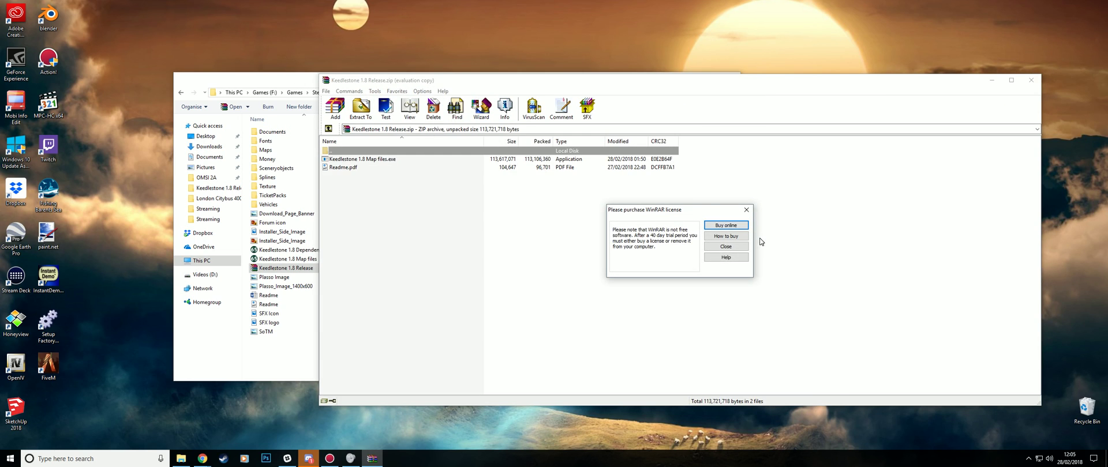
{"action": "left_click", "coordinate": [737, 248]}
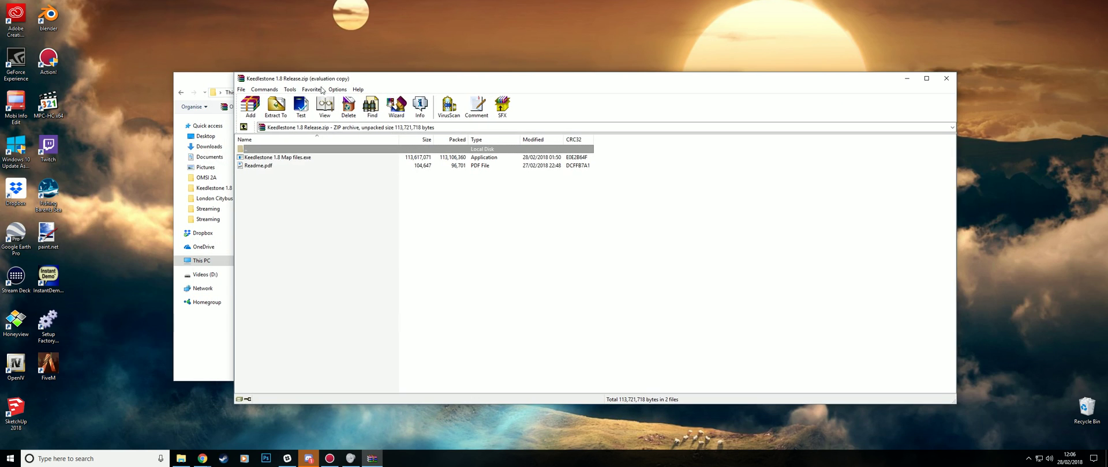
{"action": "left_click", "coordinate": [276, 166]}
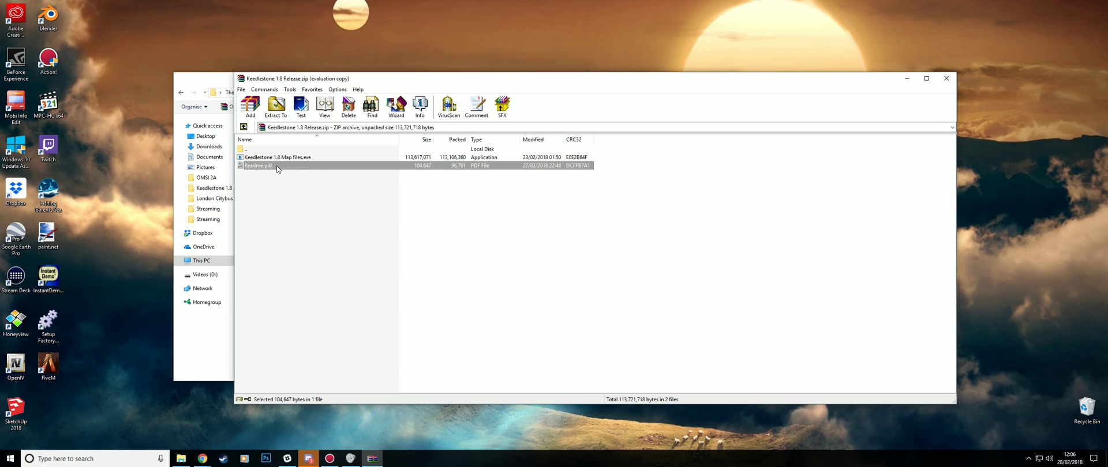
{"action": "left_click", "coordinate": [947, 79]}
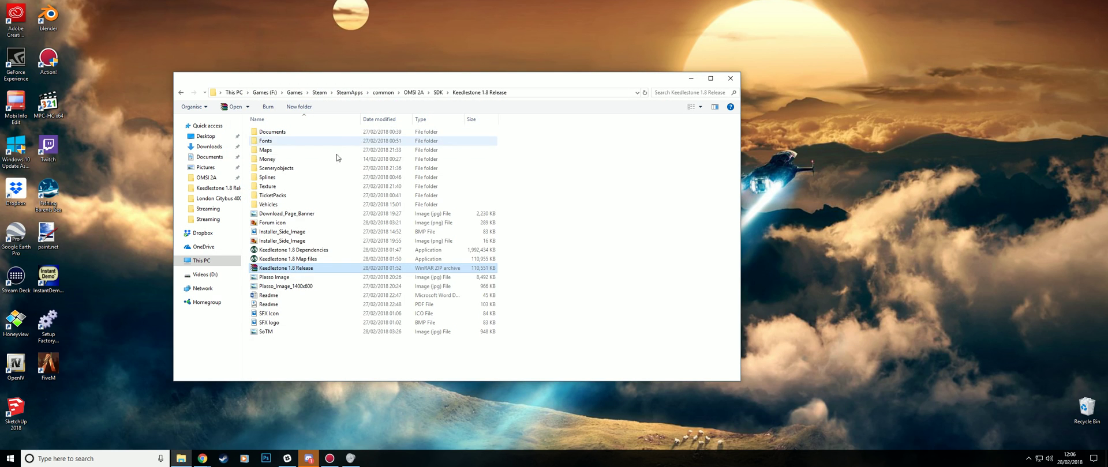
Launch the Keedlestone 1.8 Map files installer, accept its licence, and edit the destination path
{"action": "left_click", "coordinate": [315, 261]}
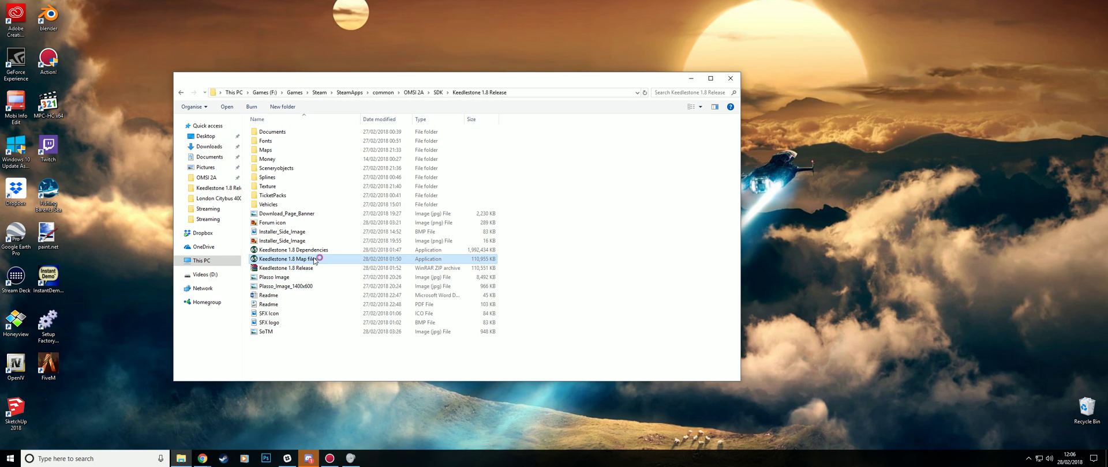
{"action": "left_click", "coordinate": [691, 79]}
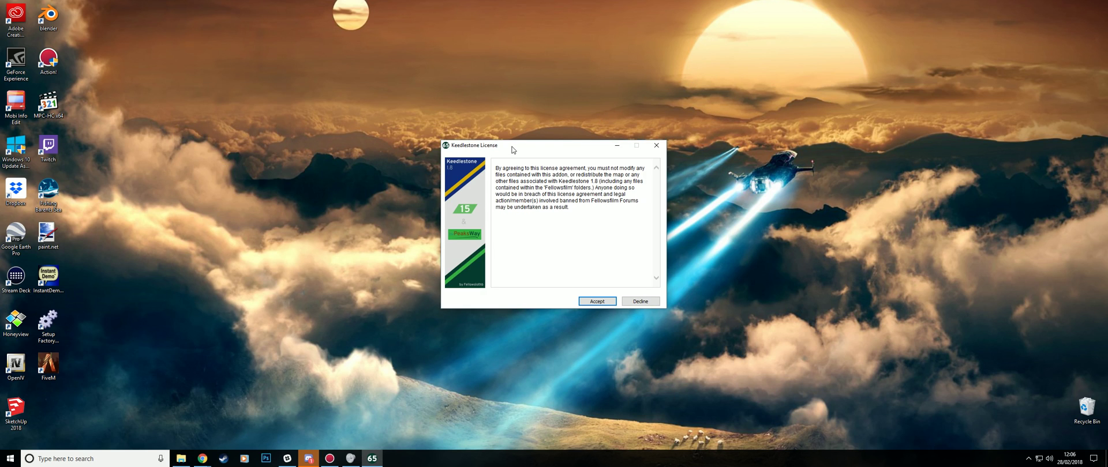
{"action": "left_click", "coordinate": [597, 302]}
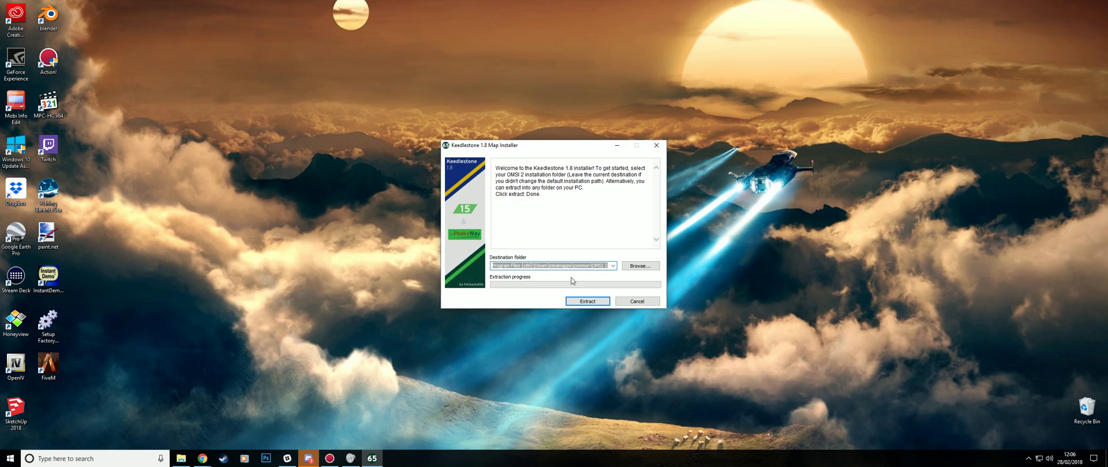
{"action": "left_click", "coordinate": [512, 266]}
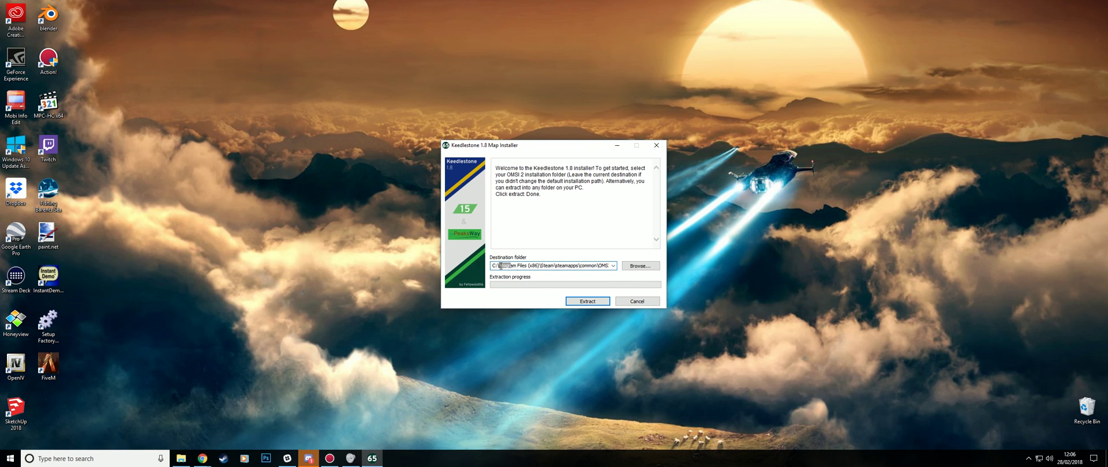
{"action": "left_click", "coordinate": [579, 266]}
Copy the OMSI 2A folder path F:\Games\Steam\SteamApps\common\OMSI 2A from Explorer's address bar
{"action": "right_click", "coordinate": [181, 459]}
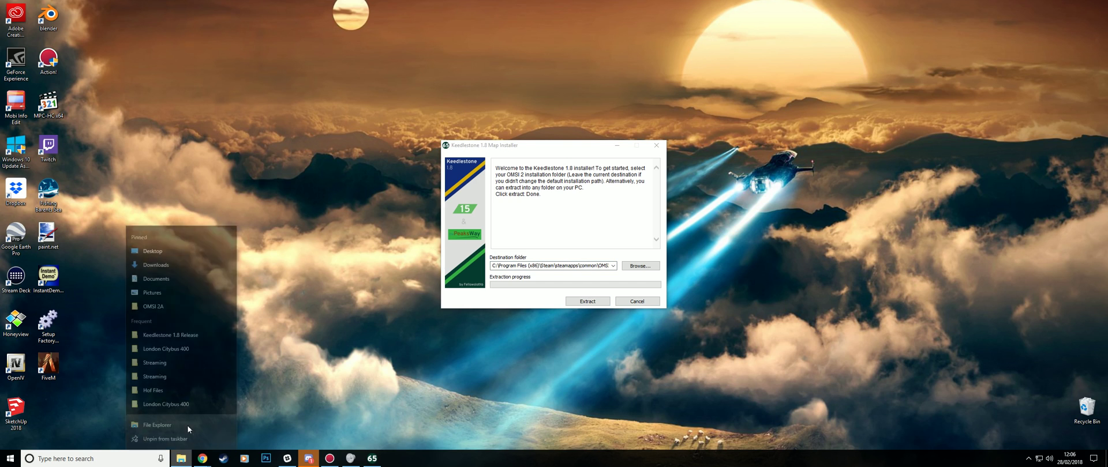
{"action": "left_click", "coordinate": [162, 296]}
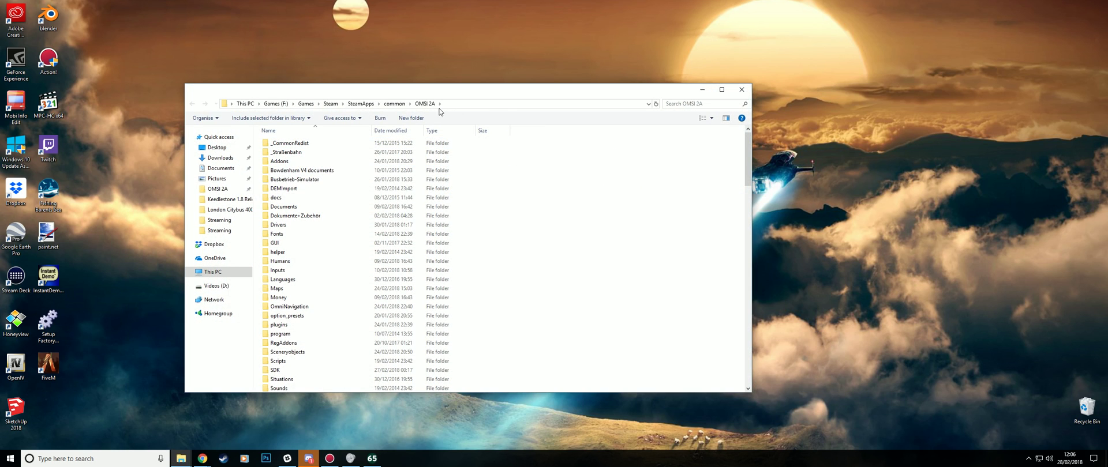
{"action": "left_click", "coordinate": [467, 105]}
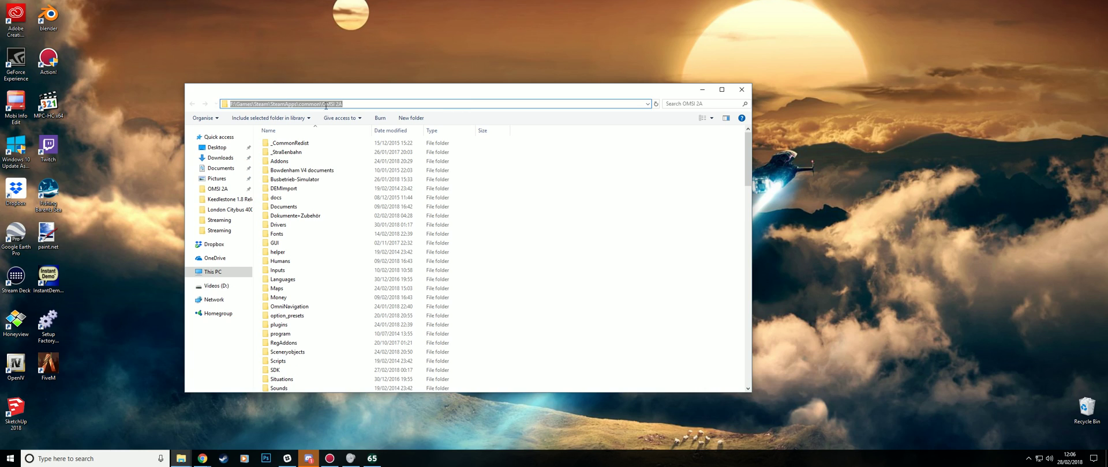
{"action": "left_click_drag", "start_coordinate": [234, 104], "coordinate": [467, 99]}
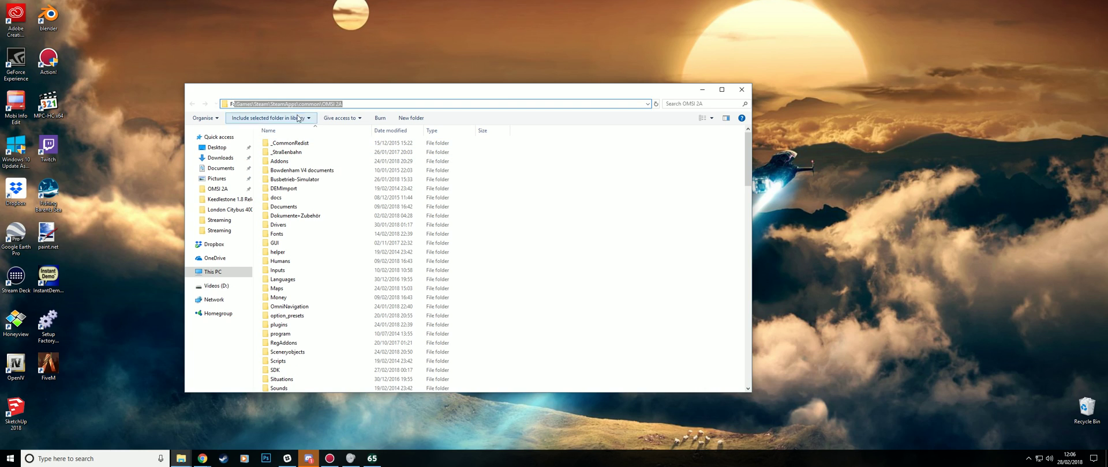
{"action": "left_click", "coordinate": [358, 104]}
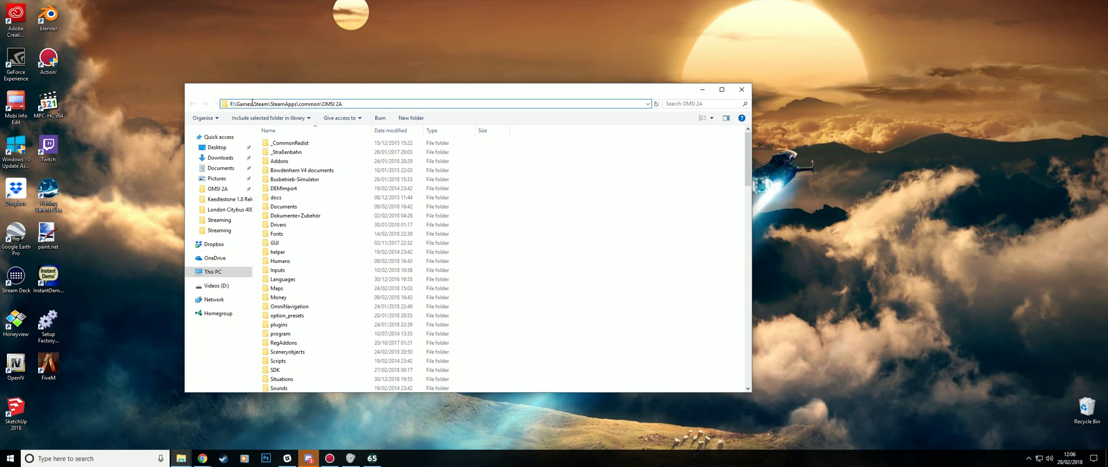
{"action": "key", "text": "Return"}
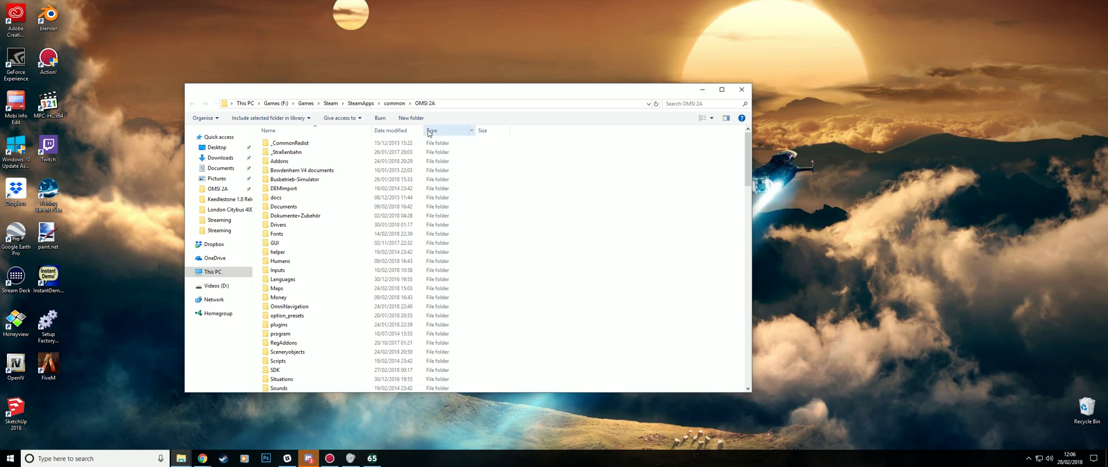
{"action": "left_click", "coordinate": [448, 104]}
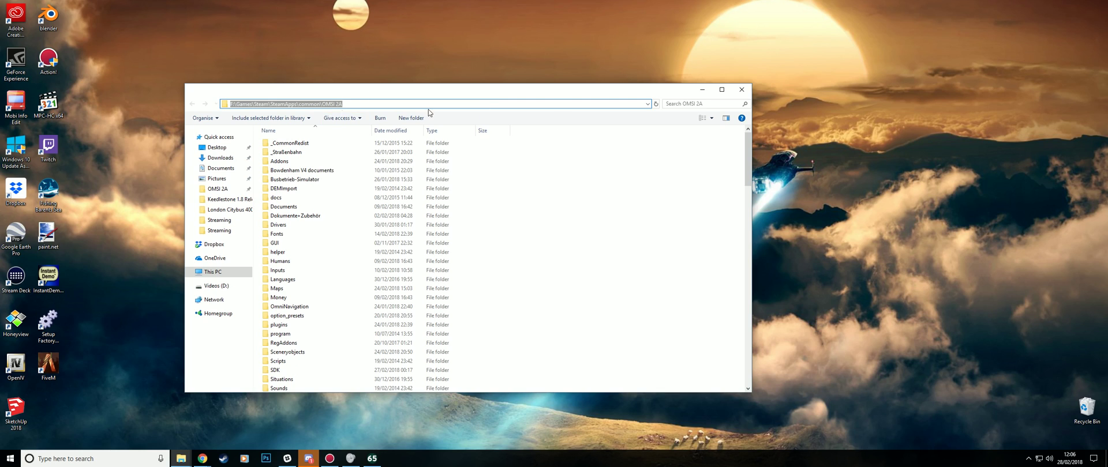
{"action": "right_click", "coordinate": [327, 105]}
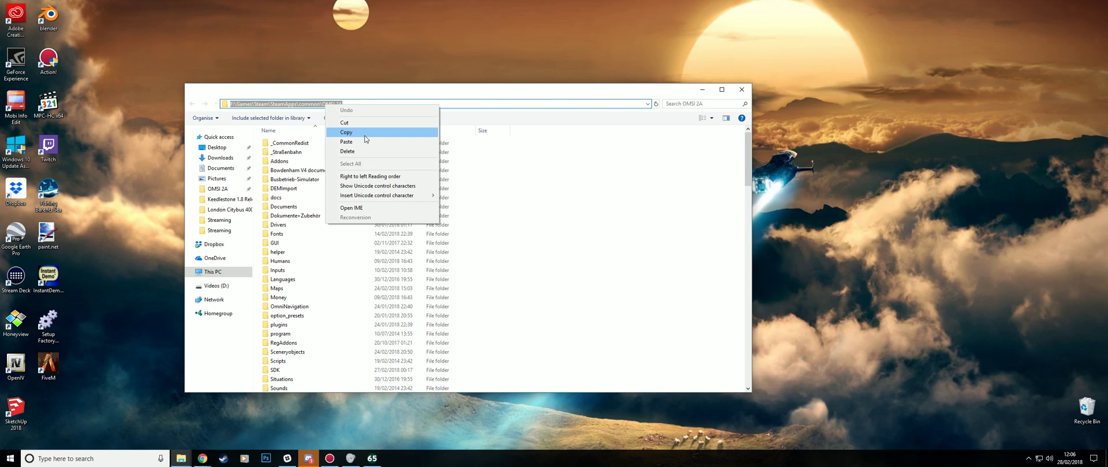
{"action": "left_click", "coordinate": [365, 135]}
Paste F:\Games\Steam\SteamApps\common\OMSI 2A as the map installer's destination, then close it
{"action": "left_click", "coordinate": [702, 90]}
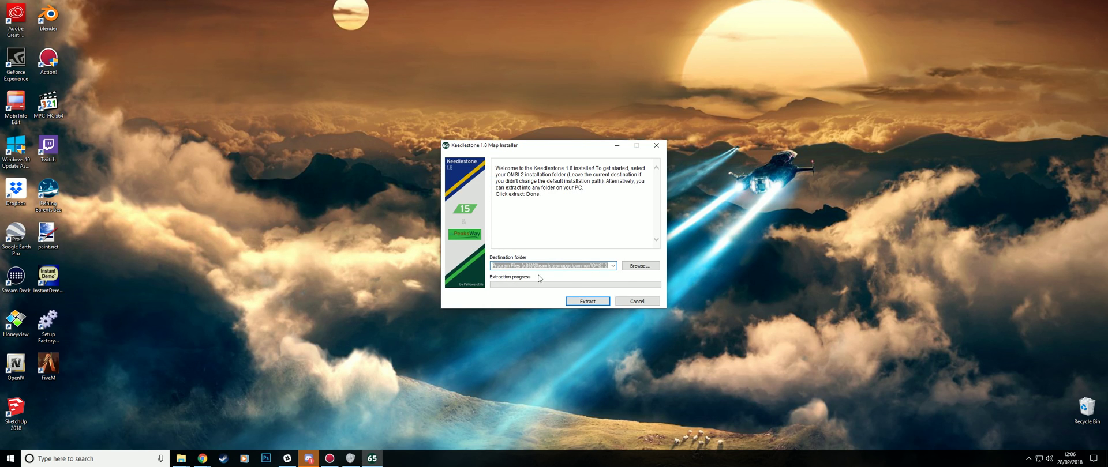
{"action": "left_click", "coordinate": [562, 266]}
{"action": "key", "text": "ctrl+a"}
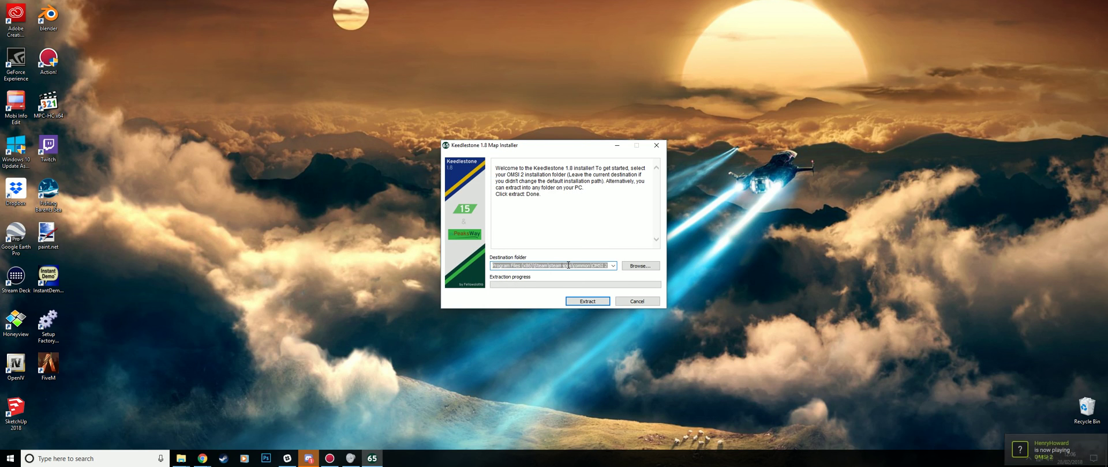
{"action": "right_click", "coordinate": [569, 266]}
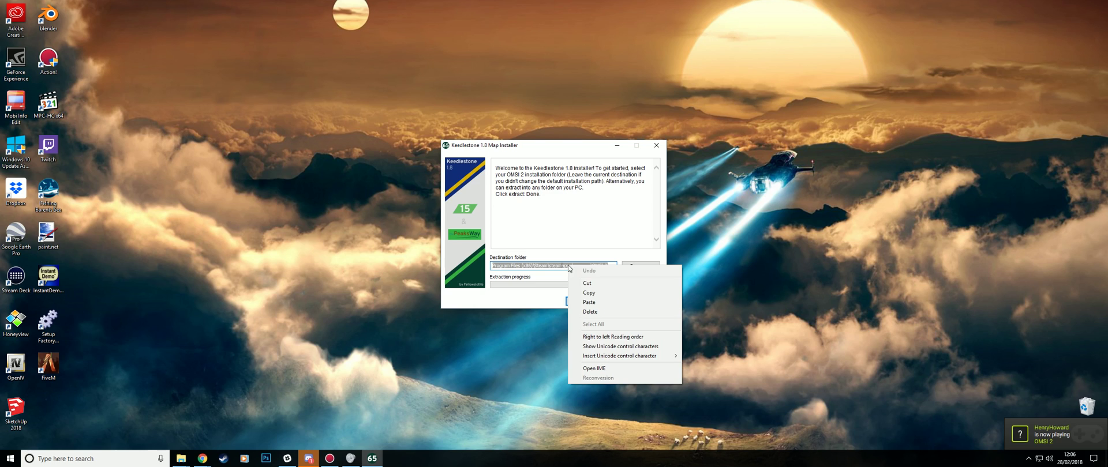
{"action": "left_click", "coordinate": [601, 302]}
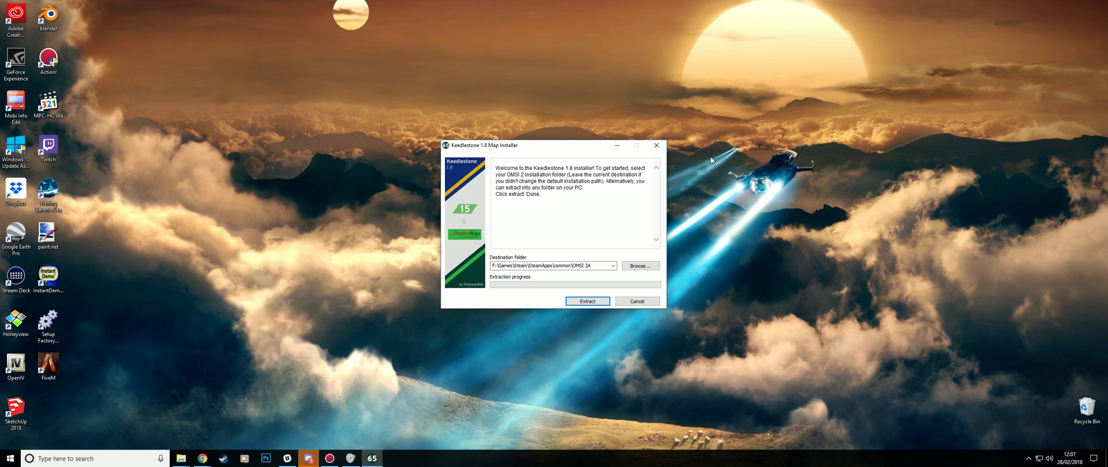
{"action": "left_click", "coordinate": [656, 145]}
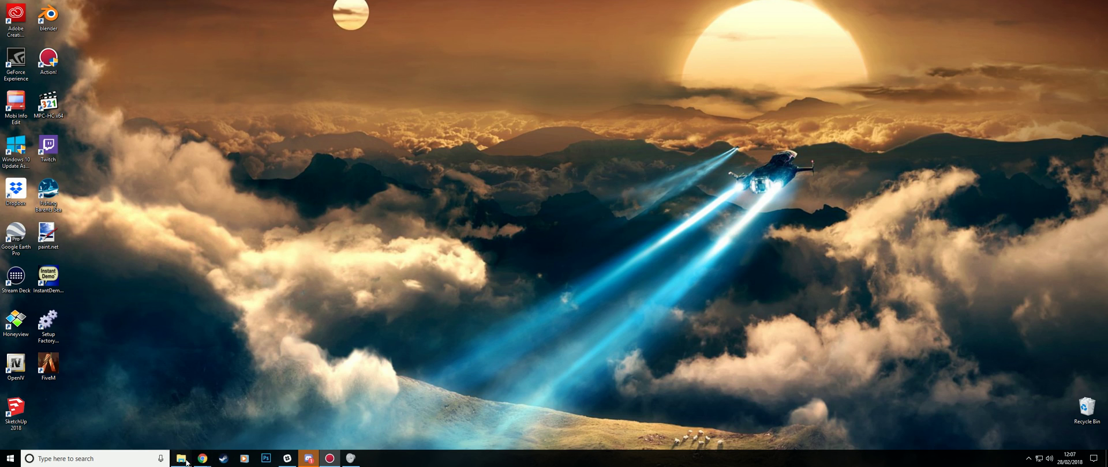
Run the Keedlestone 1.8 Dependencies installer, accept its licence, paste the OMSI 2A destination, and close it
{"action": "mouse_move", "coordinate": [181, 459]}
{"action": "left_click", "coordinate": [249, 404]}
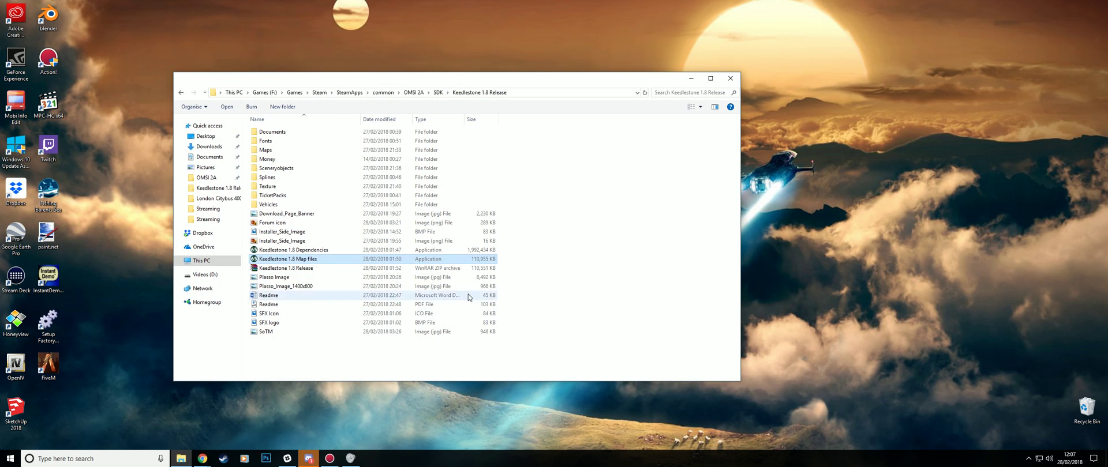
{"action": "left_click", "coordinate": [307, 251]}
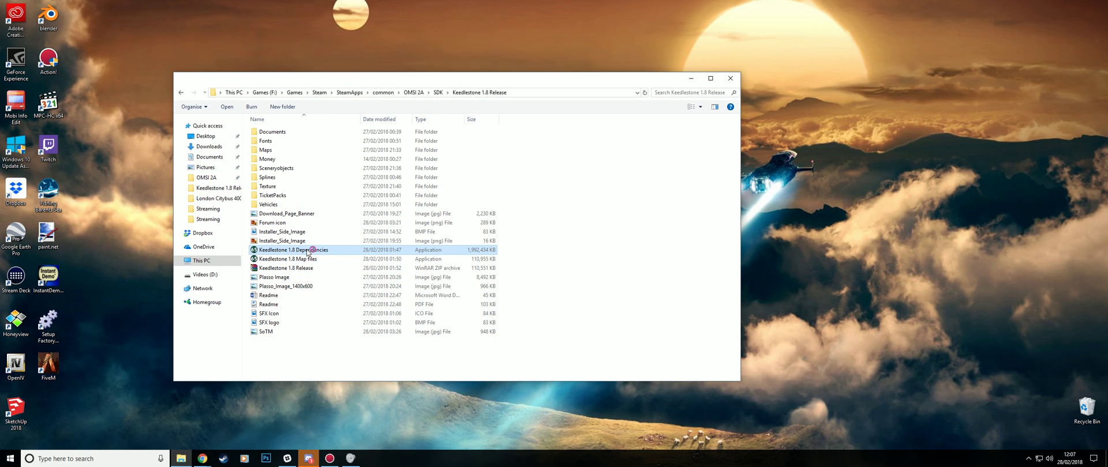
{"action": "double_click", "coordinate": [306, 251]}
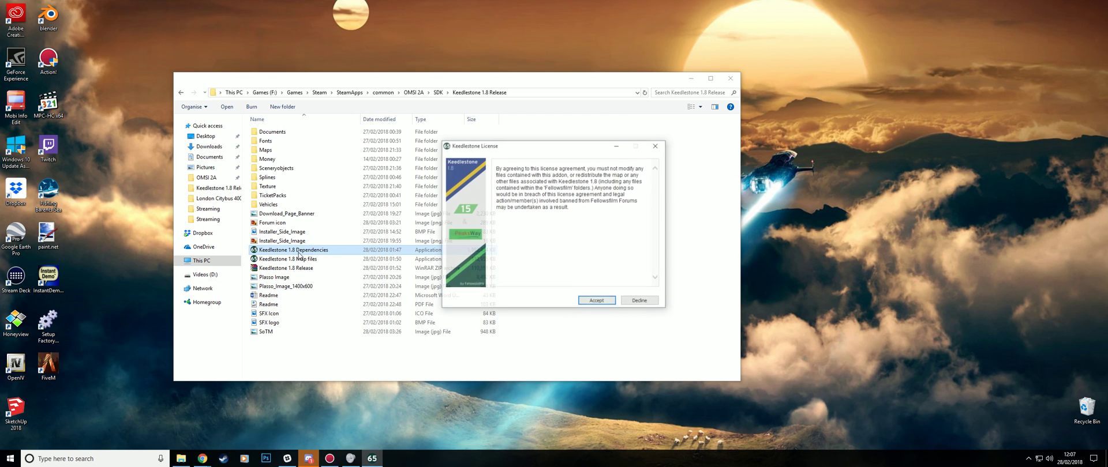
{"action": "left_click", "coordinate": [596, 301]}
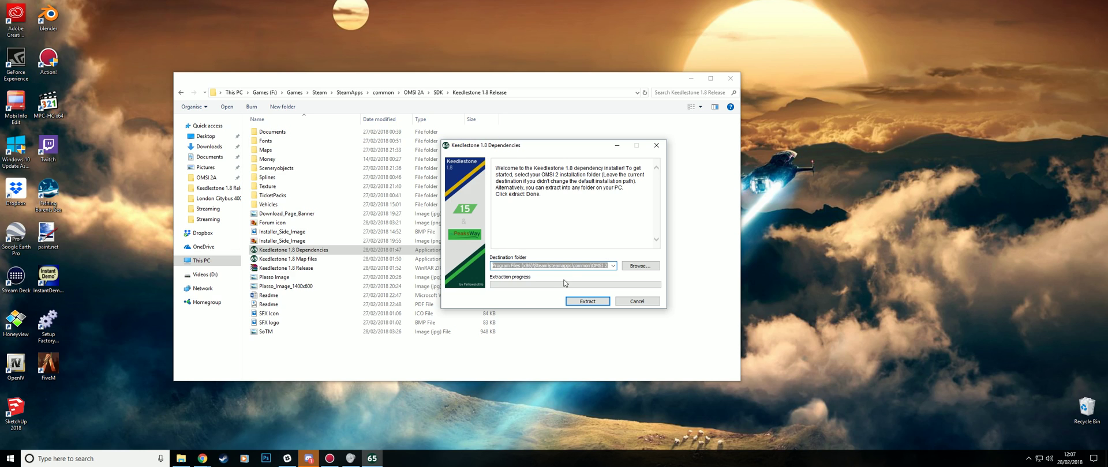
{"action": "key", "text": "ctrl+v"}
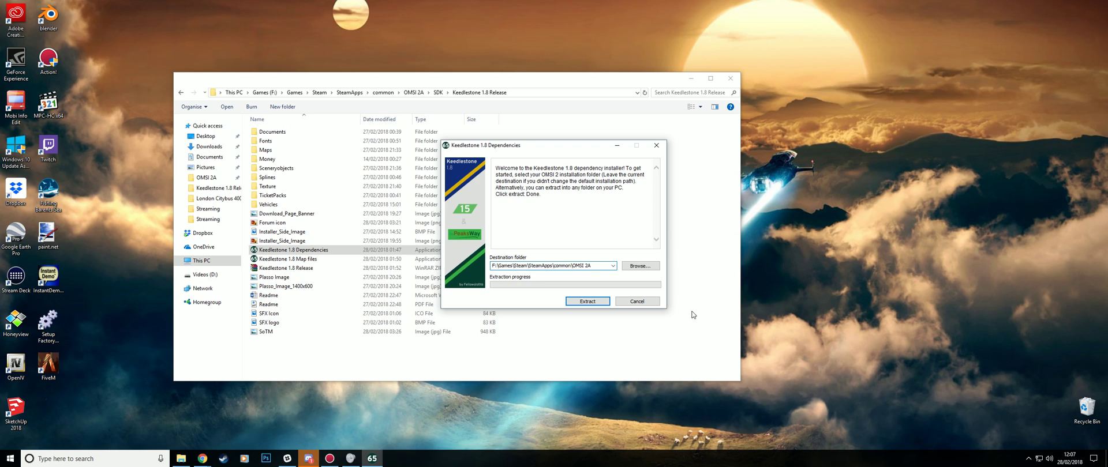
{"action": "left_click", "coordinate": [652, 304]}
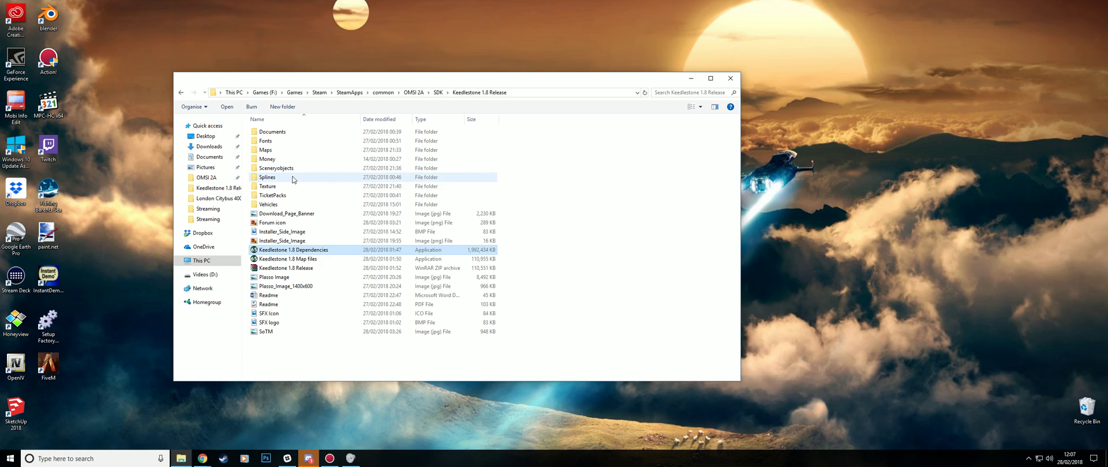
Browse to Vehicles > London Citybus 400 > texture > Livery_R > Keedlestone > 65
{"action": "double_click", "coordinate": [268, 205]}
{"action": "double_click", "coordinate": [277, 132]}
{"action": "double_click", "coordinate": [277, 133]}
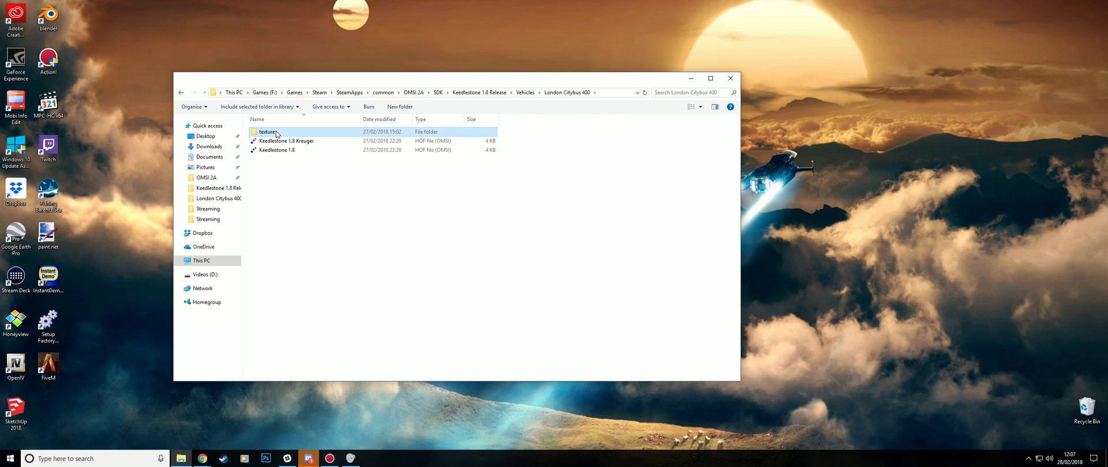
{"action": "double_click", "coordinate": [273, 132]}
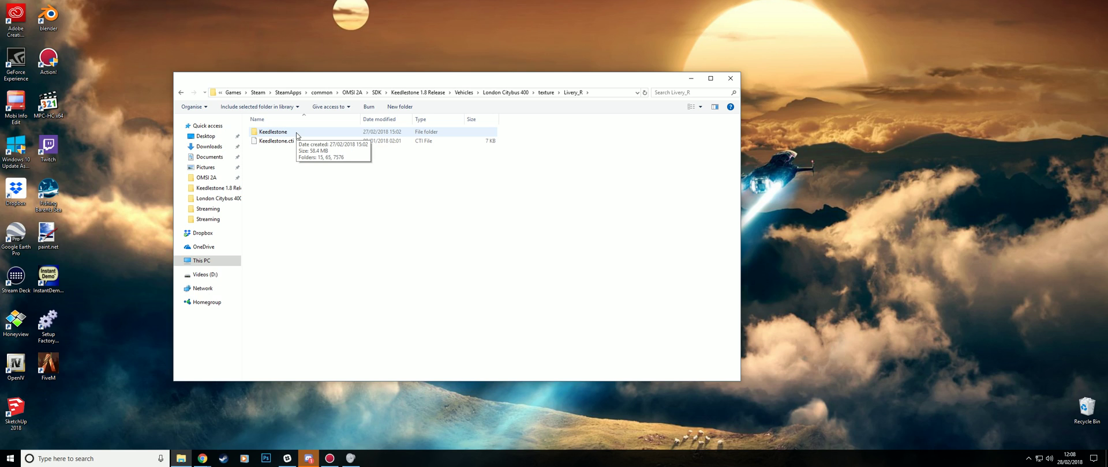
{"action": "double_click", "coordinate": [296, 134]}
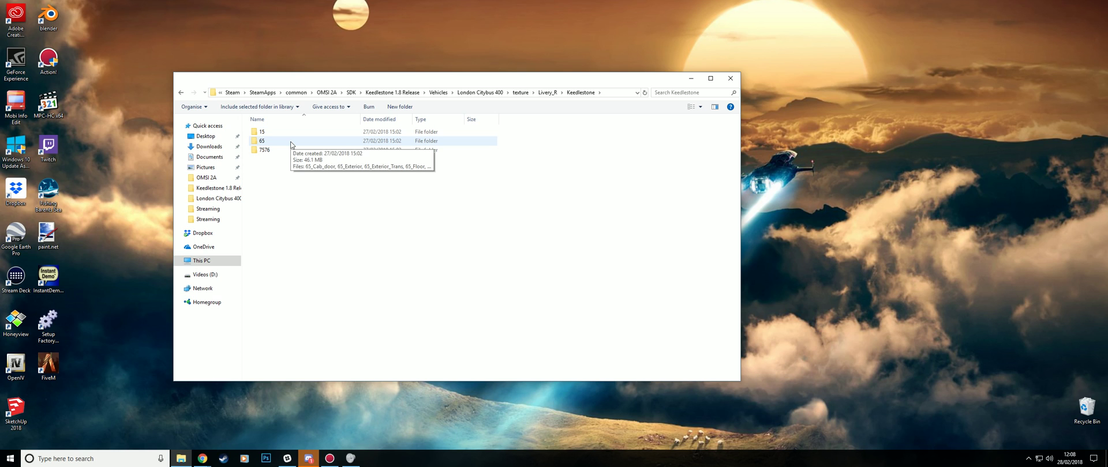
{"action": "double_click", "coordinate": [291, 142]}
Preview the 65_Exterior livery texture in Honeyview, then close the viewer
{"action": "double_click", "coordinate": [320, 139]}
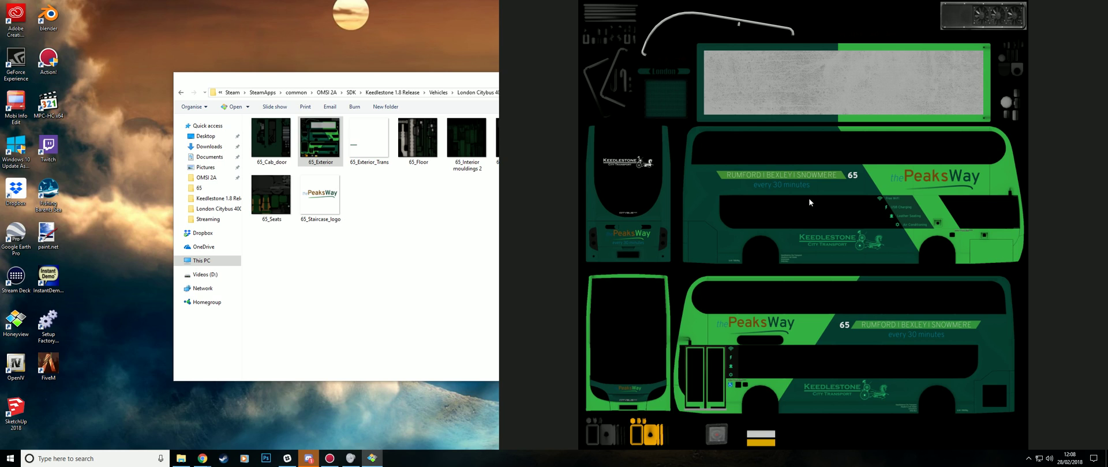
{"action": "key", "text": "Escape"}
{"action": "left_click", "coordinate": [517, 207]}
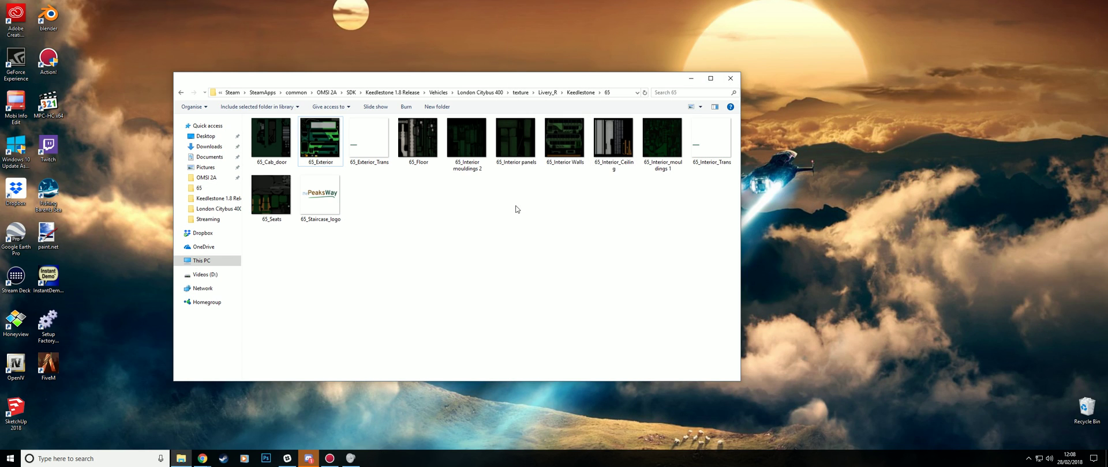
Open Documents > Keedlestone 1.8 > Hof Files from the release folder to check the HOF files
{"action": "left_click", "coordinate": [407, 93]}
{"action": "double_click", "coordinate": [299, 137]}
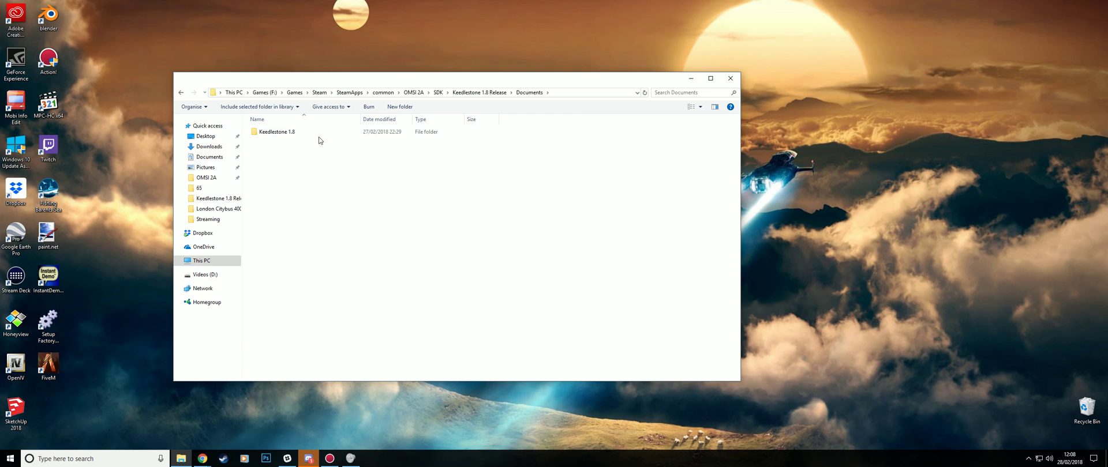
{"action": "double_click", "coordinate": [299, 135]}
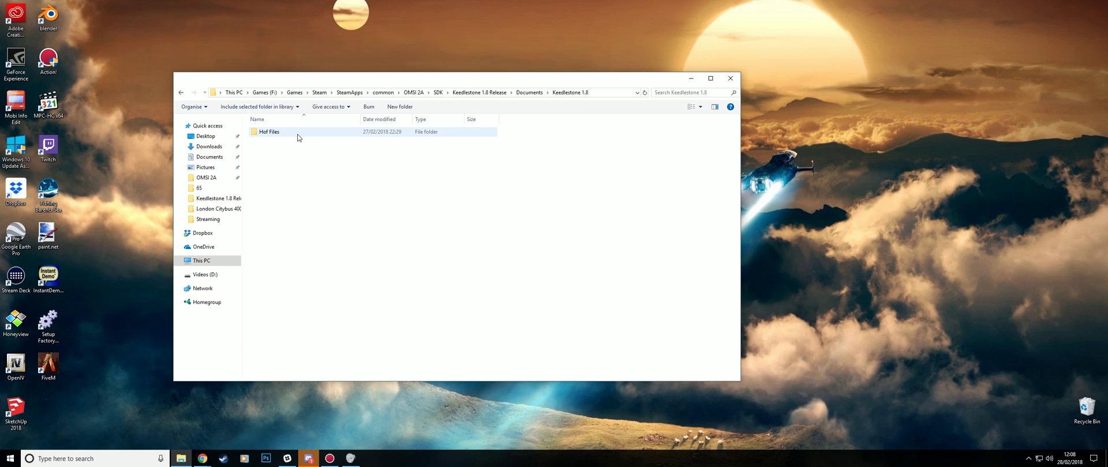
{"action": "double_click", "coordinate": [298, 133]}
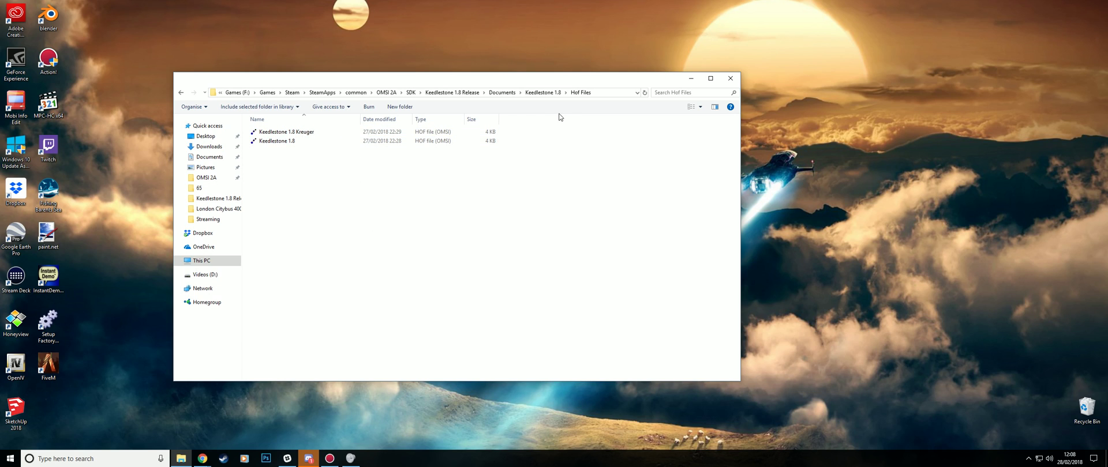
Go back up through the breadcrumbs to the Keedlestone 1.8 Release folder
{"action": "left_click", "coordinate": [547, 93]}
{"action": "left_click", "coordinate": [549, 268]}
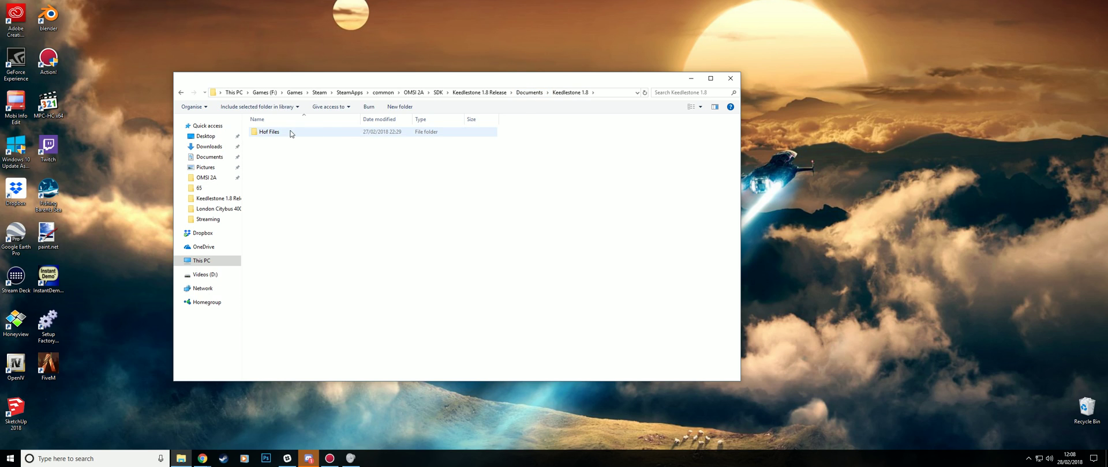
{"action": "left_click", "coordinate": [531, 94]}
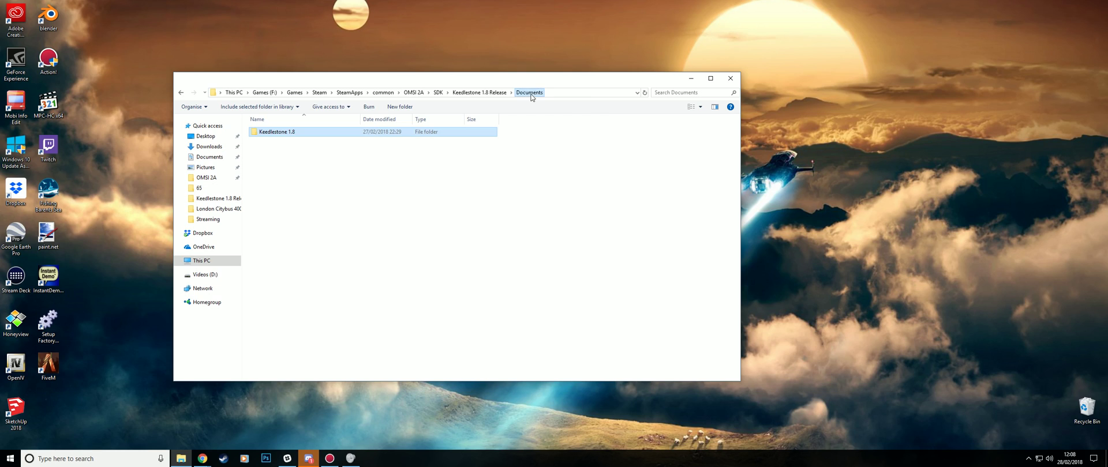
{"action": "left_click", "coordinate": [476, 95]}
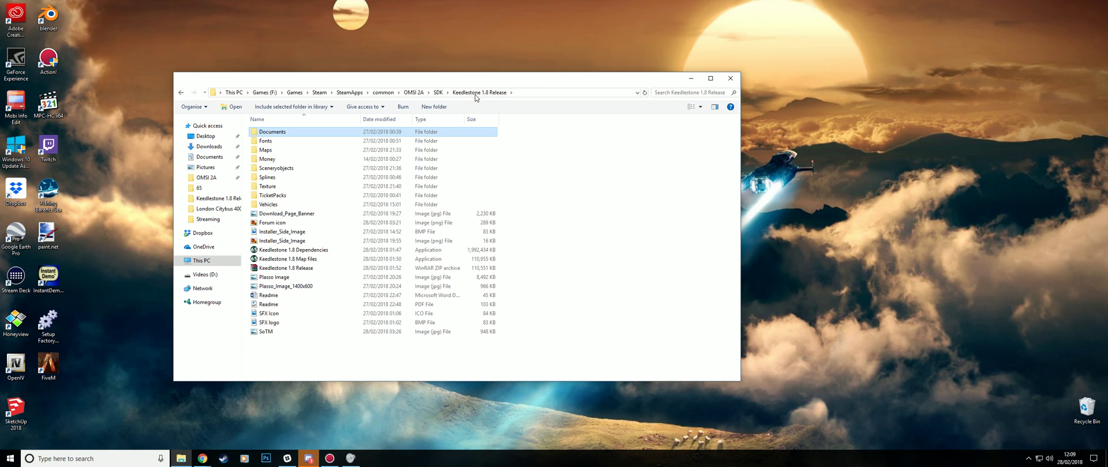
{"action": "left_click", "coordinate": [558, 262]}
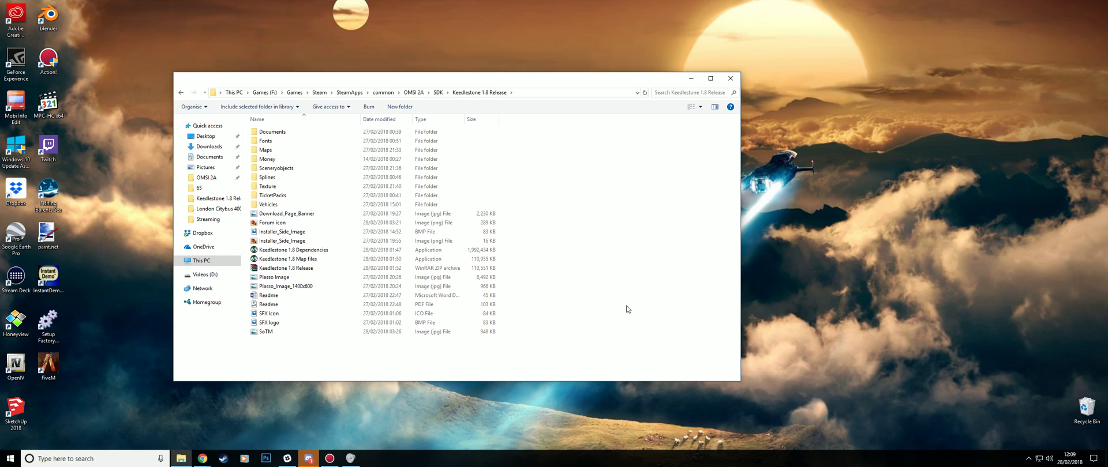
Minimize File Explorer and bring up the Chrome window with the Keedlestone pages
{"action": "left_click_drag", "start_coordinate": [669, 82], "coordinate": [737, 92]}
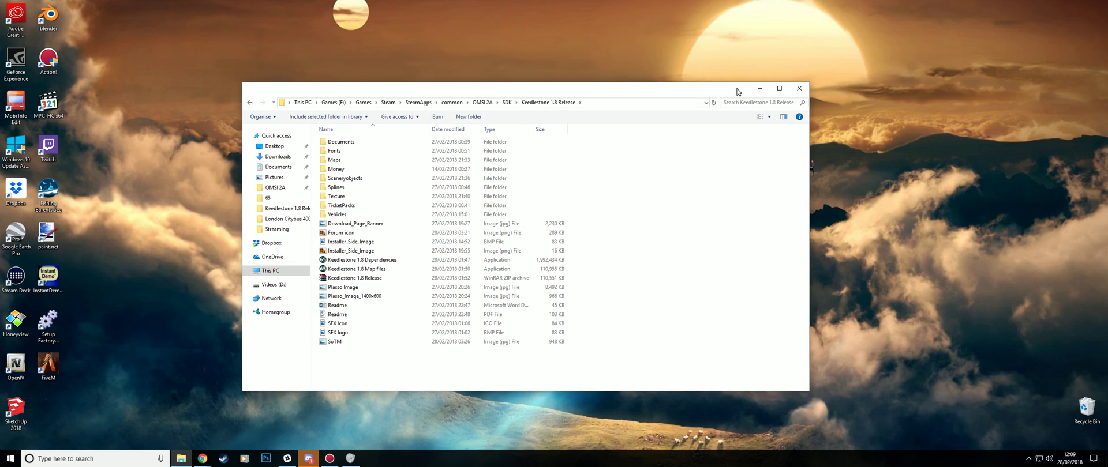
{"action": "left_click", "coordinate": [760, 90]}
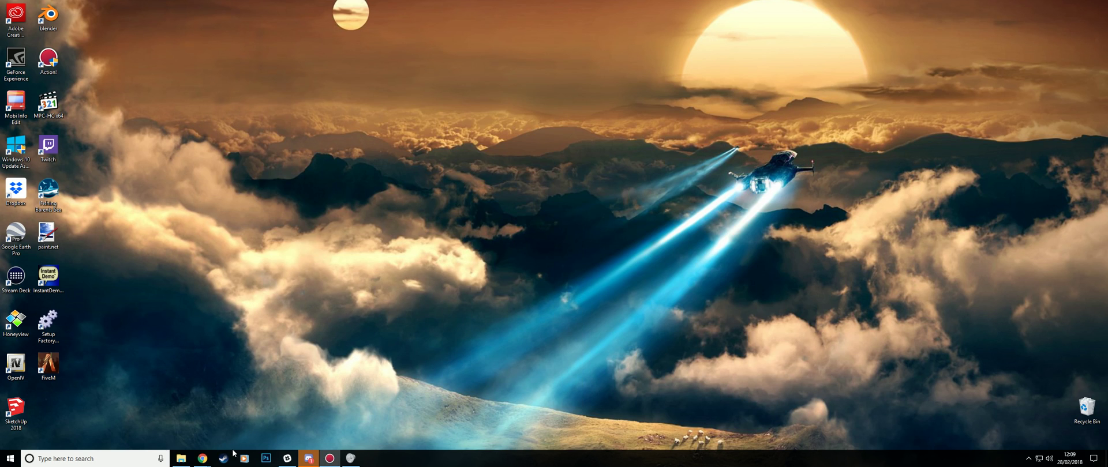
{"action": "mouse_move", "coordinate": [202, 457]}
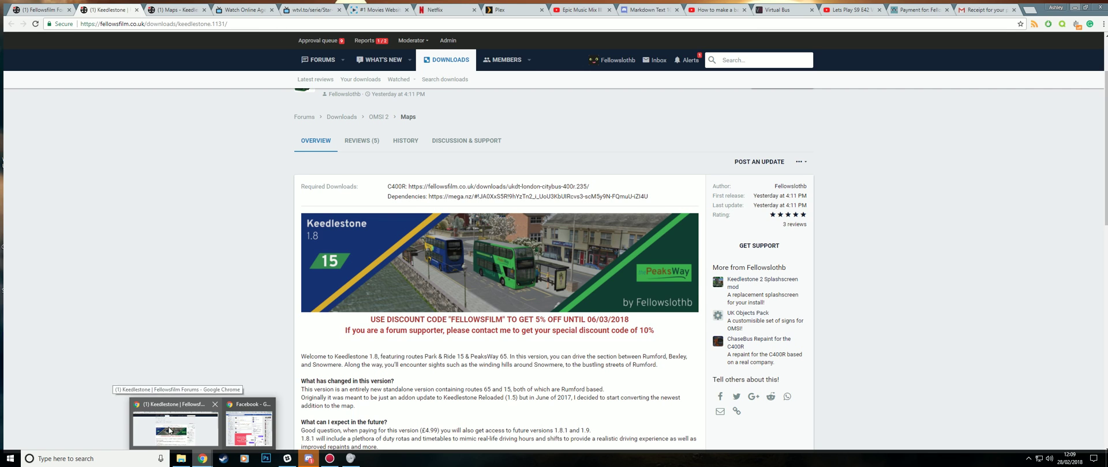
{"action": "left_click", "coordinate": [170, 431]}
Look over the forum home and Keedlestone payware thread tabs
{"action": "left_click", "coordinate": [32, 6]}
{"action": "left_click", "coordinate": [190, 5]}
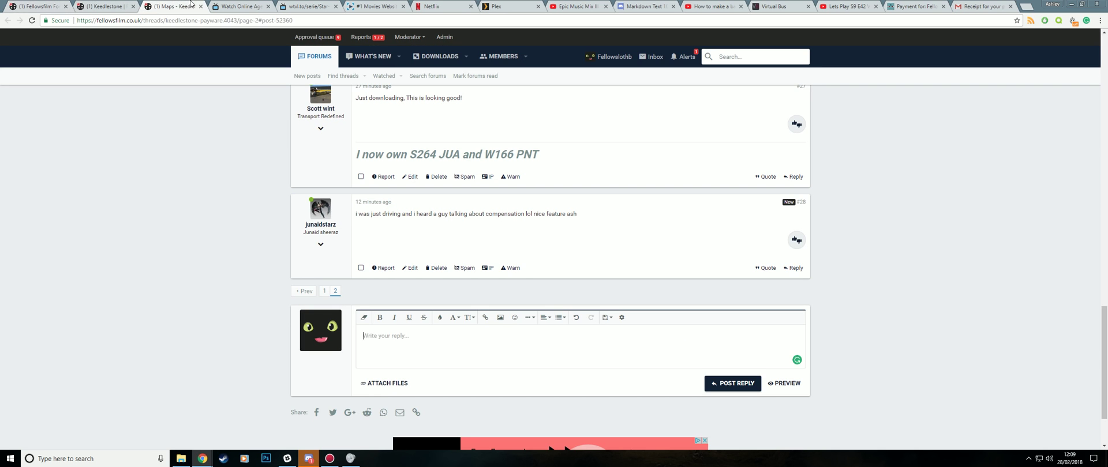
{"action": "scroll", "coordinate": [532, 268], "scroll_direction": "up", "scroll_amount": 15}
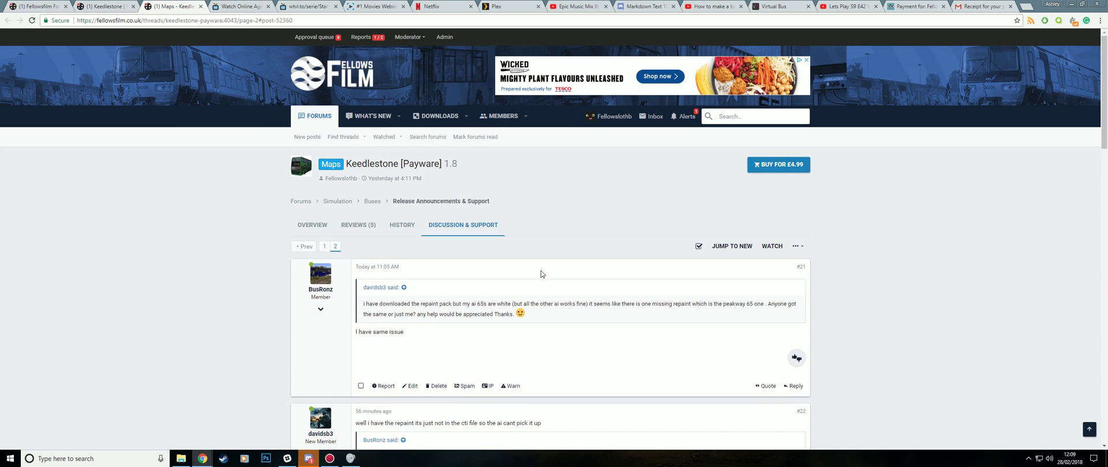
On the Keedlestone 1.8 download page, view Discussion & Support, then return to Overview
{"action": "left_click", "coordinate": [120, 4]}
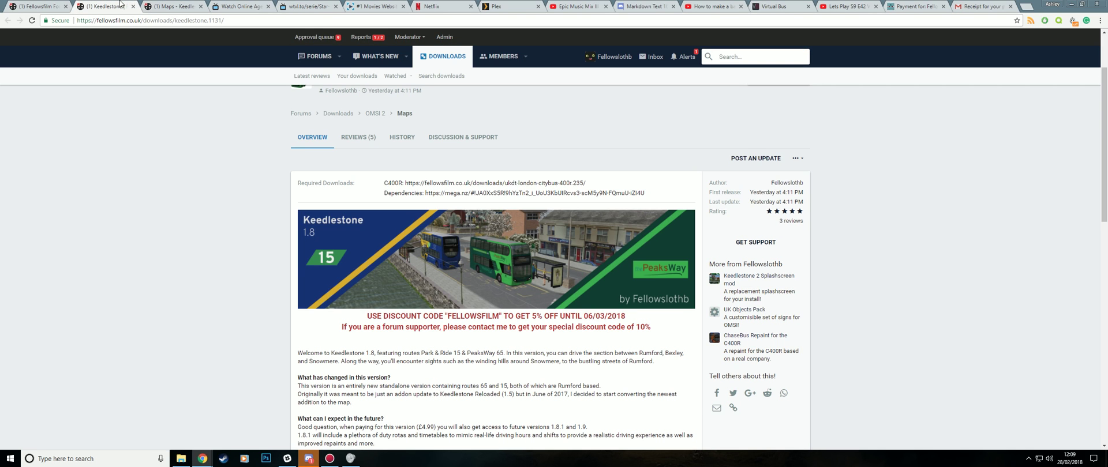
{"action": "scroll", "coordinate": [517, 109], "scroll_direction": "up", "scroll_amount": 2}
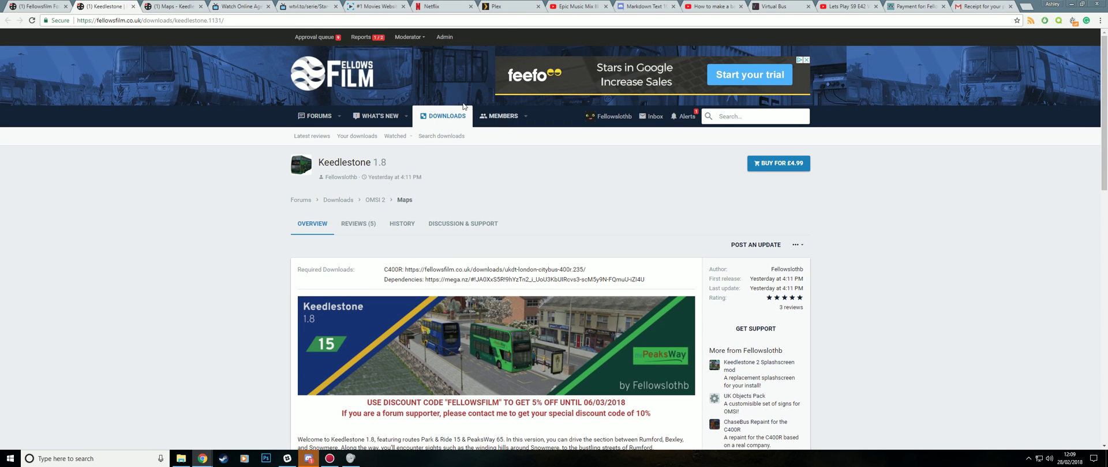
{"action": "scroll", "coordinate": [758, 275], "scroll_direction": "down", "scroll_amount": 4}
{"action": "scroll", "coordinate": [759, 275], "scroll_direction": "up", "scroll_amount": 2}
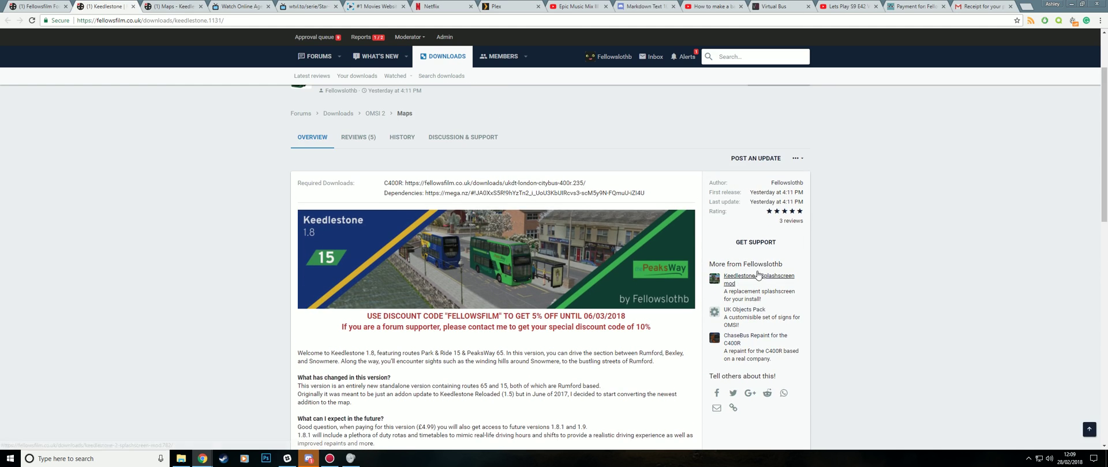
{"action": "left_click", "coordinate": [755, 243]}
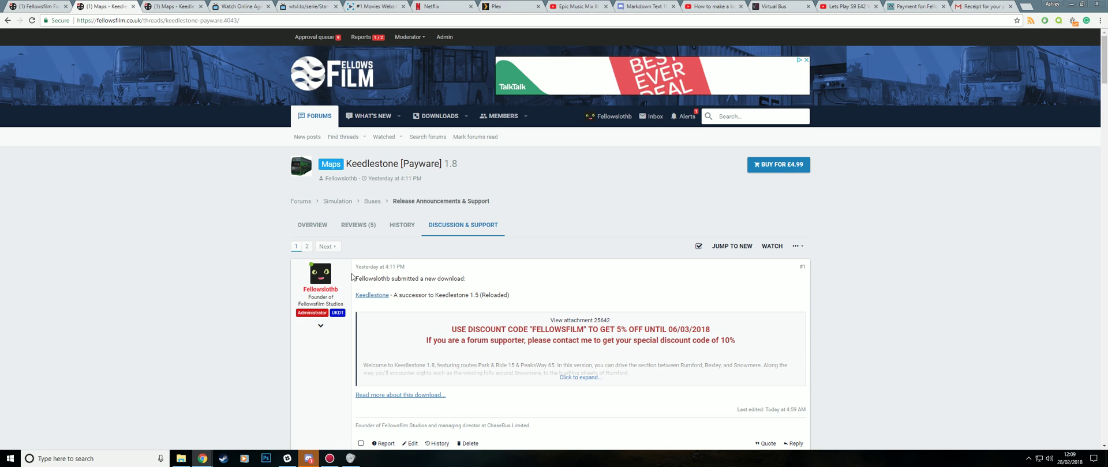
{"action": "left_click", "coordinate": [312, 225]}
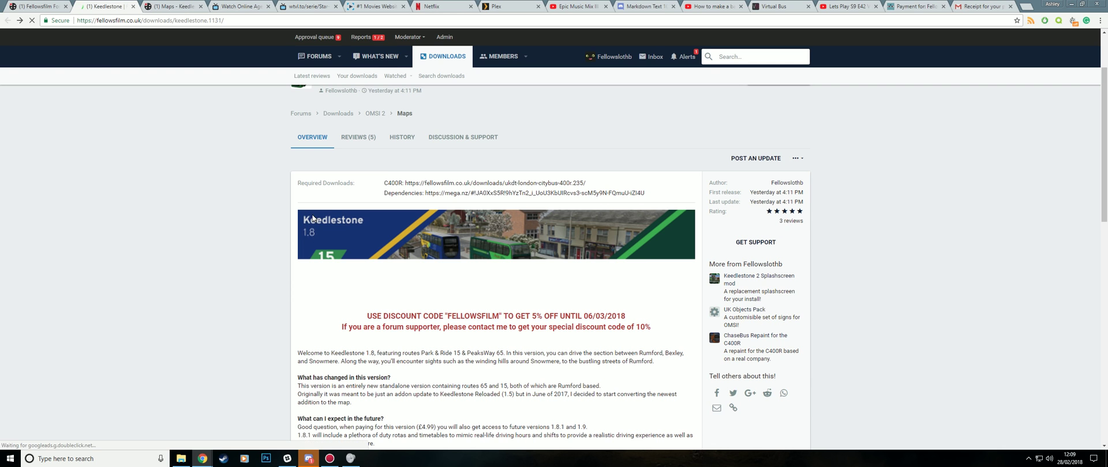
{"action": "left_click", "coordinate": [359, 142]}
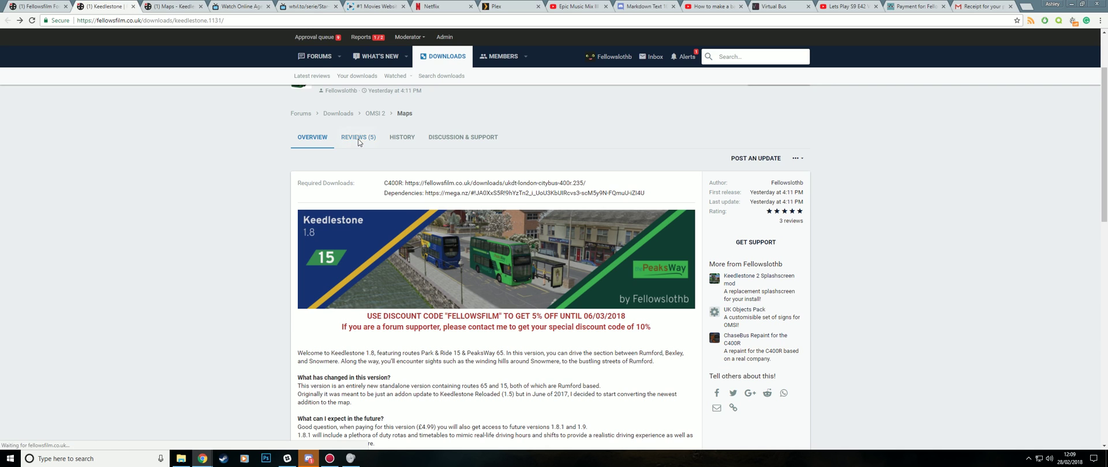
{"action": "scroll", "coordinate": [363, 319], "scroll_direction": "up", "scroll_amount": 3}
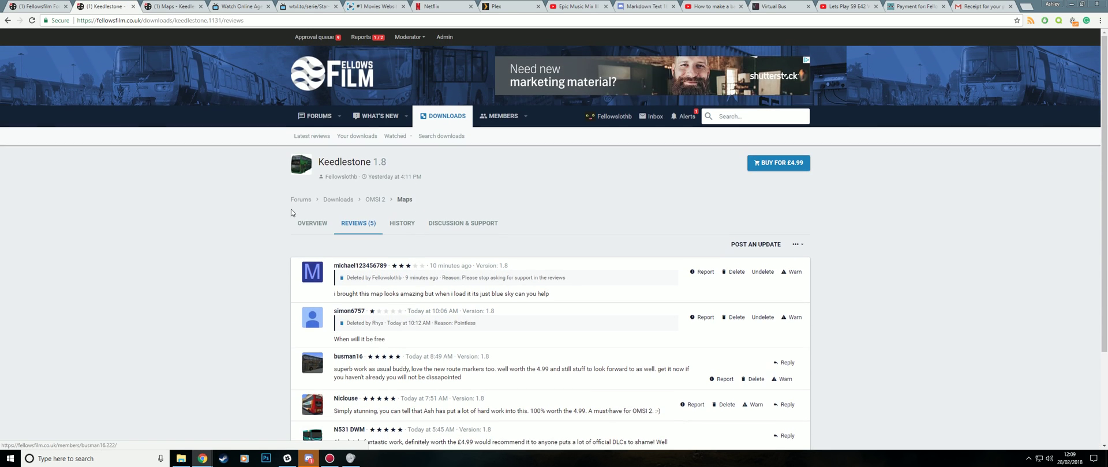
{"action": "left_click", "coordinate": [305, 219]}
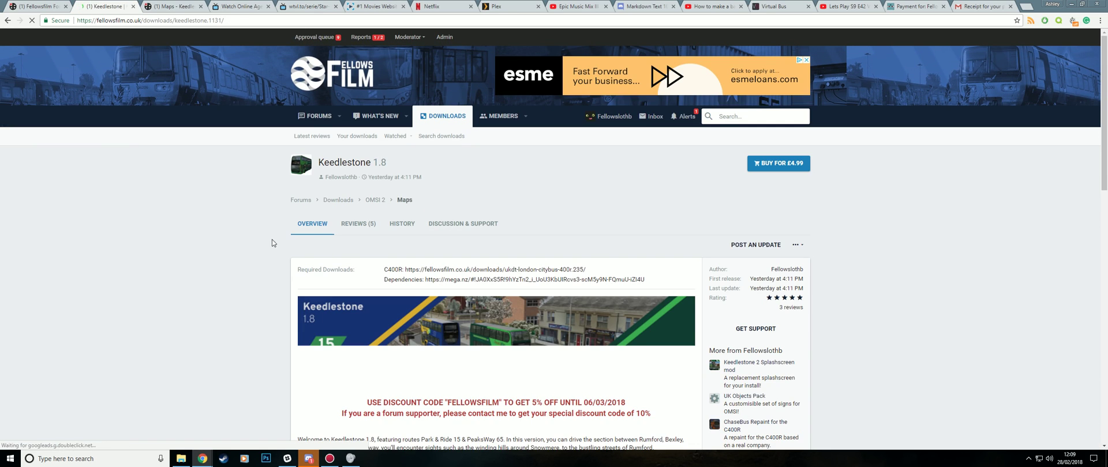
{"action": "scroll", "coordinate": [346, 242], "scroll_direction": "down", "scroll_amount": 2}
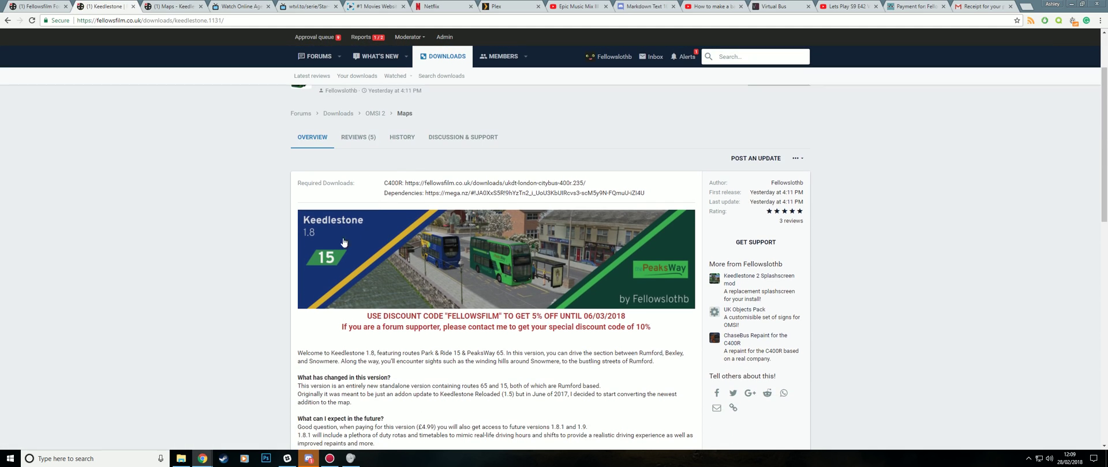
{"action": "left_click", "coordinate": [479, 137]}
{"action": "scroll", "coordinate": [499, 260], "scroll_direction": "down", "scroll_amount": 3}
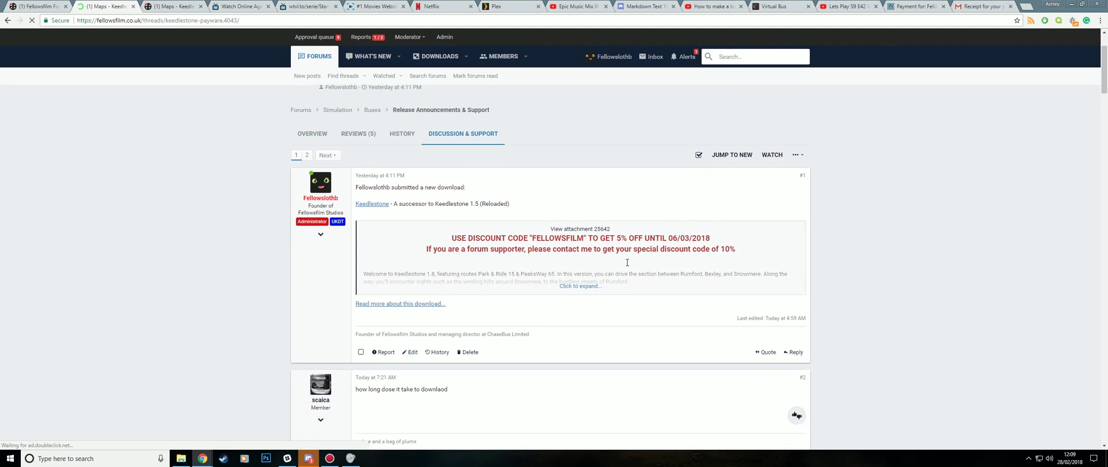
{"action": "scroll", "coordinate": [348, 234], "scroll_direction": "up", "scroll_amount": 3}
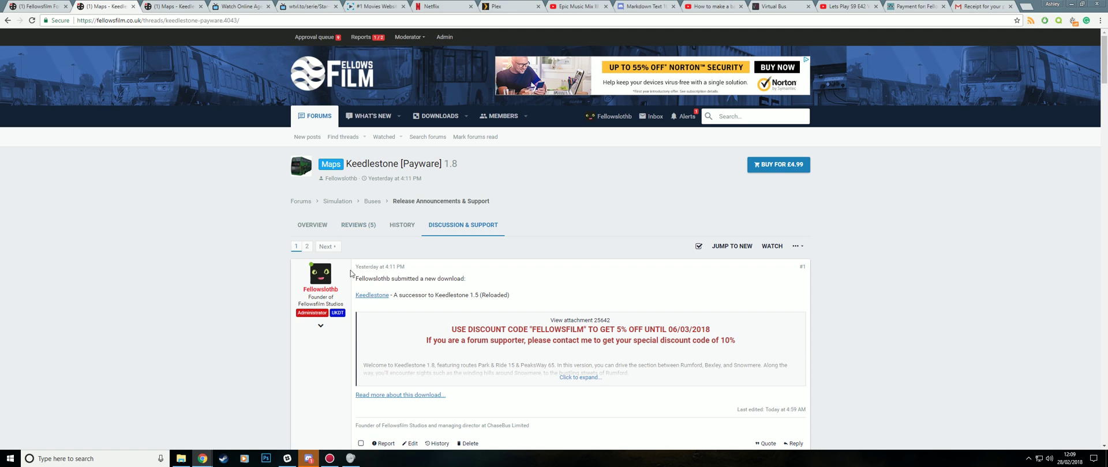
{"action": "left_click", "coordinate": [311, 226]}
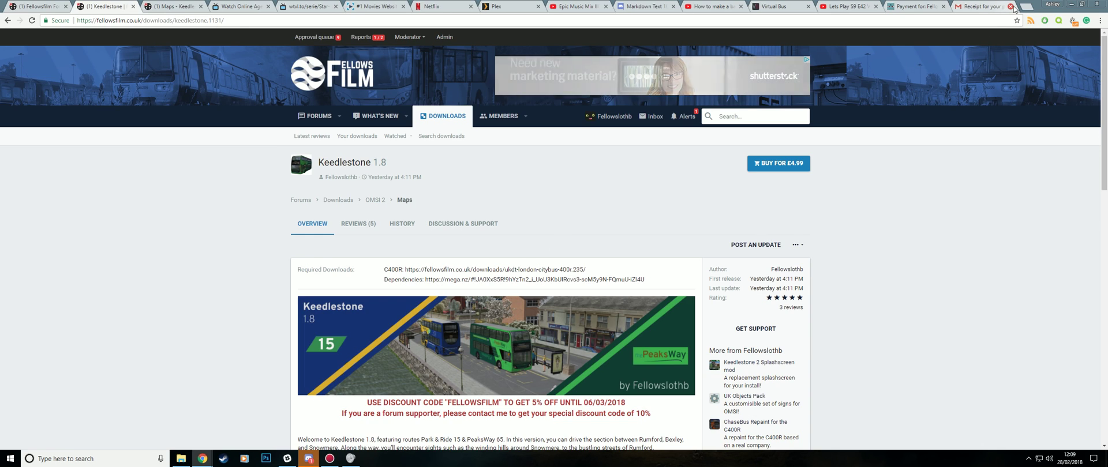
{"action": "scroll", "coordinate": [764, 240], "scroll_direction": "down", "scroll_amount": 8}
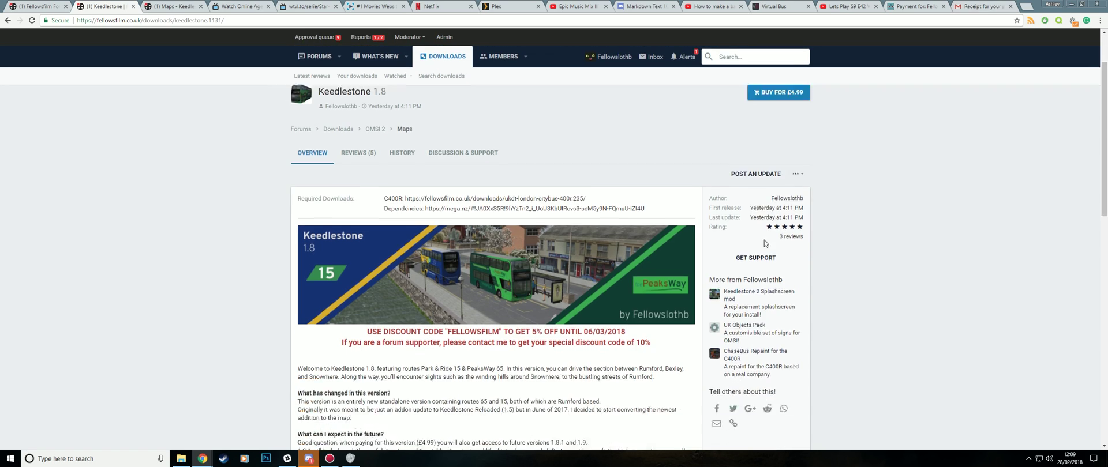
{"action": "left_click_drag", "start_coordinate": [463, 214], "coordinate": [298, 157]}
{"action": "scroll", "coordinate": [700, 270], "scroll_direction": "up", "scroll_amount": 3}
{"action": "scroll", "coordinate": [700, 270], "scroll_direction": "down", "scroll_amount": 3}
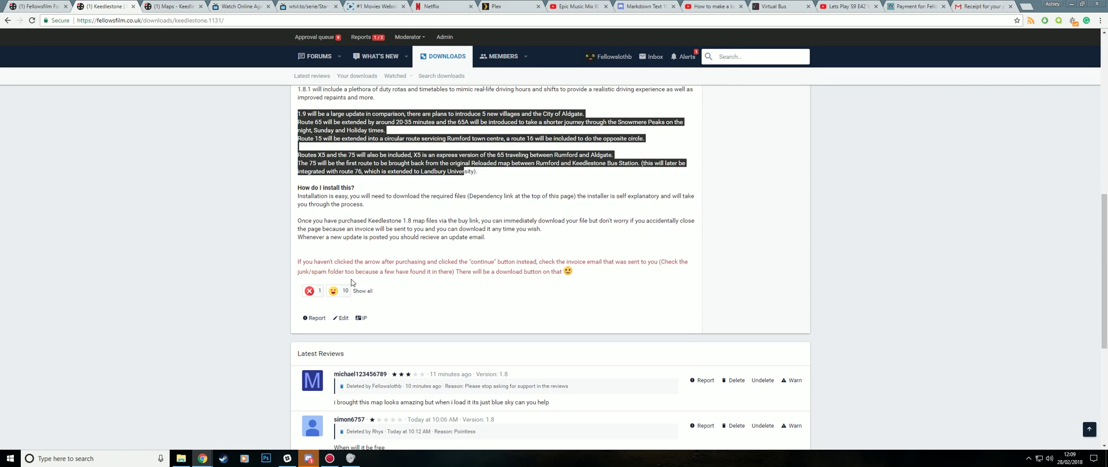
{"action": "scroll", "coordinate": [630, 288], "scroll_direction": "up", "scroll_amount": 3}
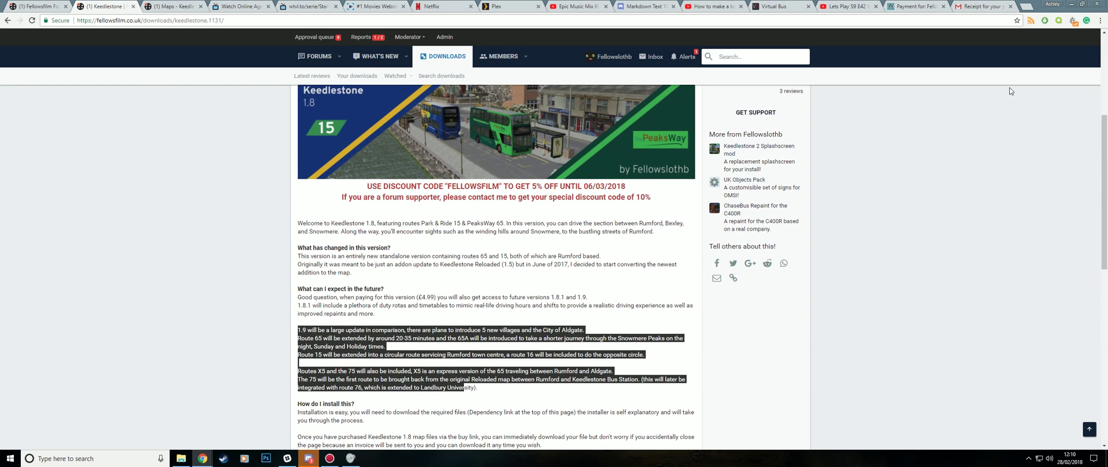
{"action": "left_click", "coordinate": [913, 131]}
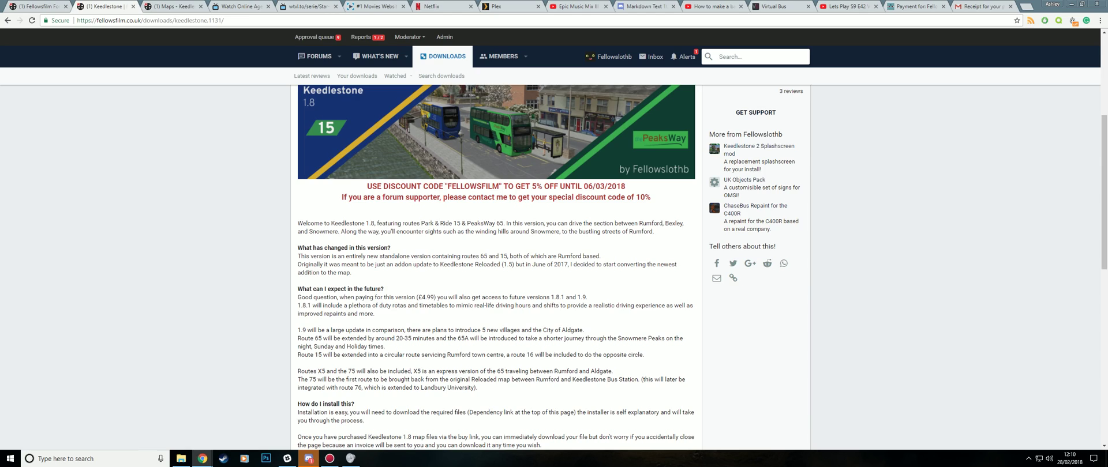